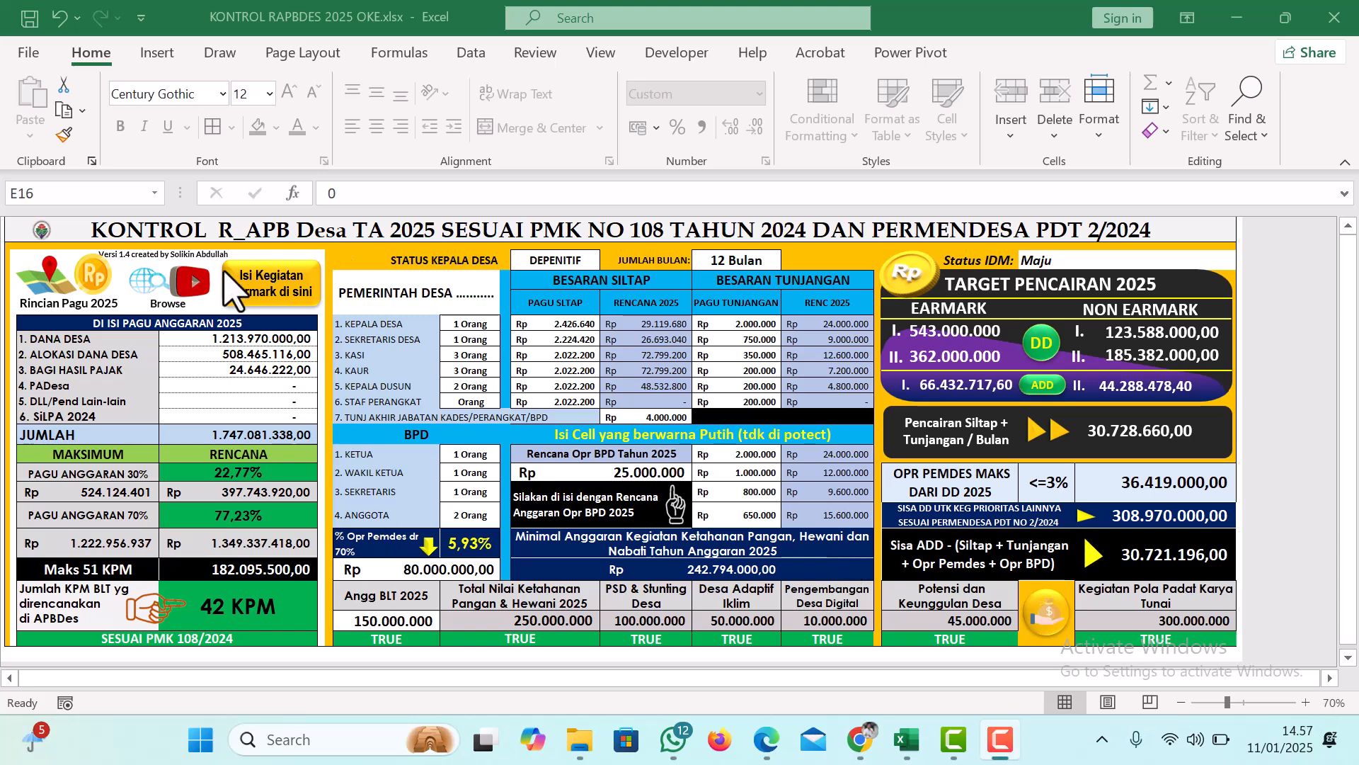
Step: Examine the fillable cells for budget ceilings, village head status, personnel counts, pay, allowances, operational funds, IDM status and BLT budget
{"action": "left_click_drag", "start_coordinate": [229, 334], "coordinate": [228, 407]}
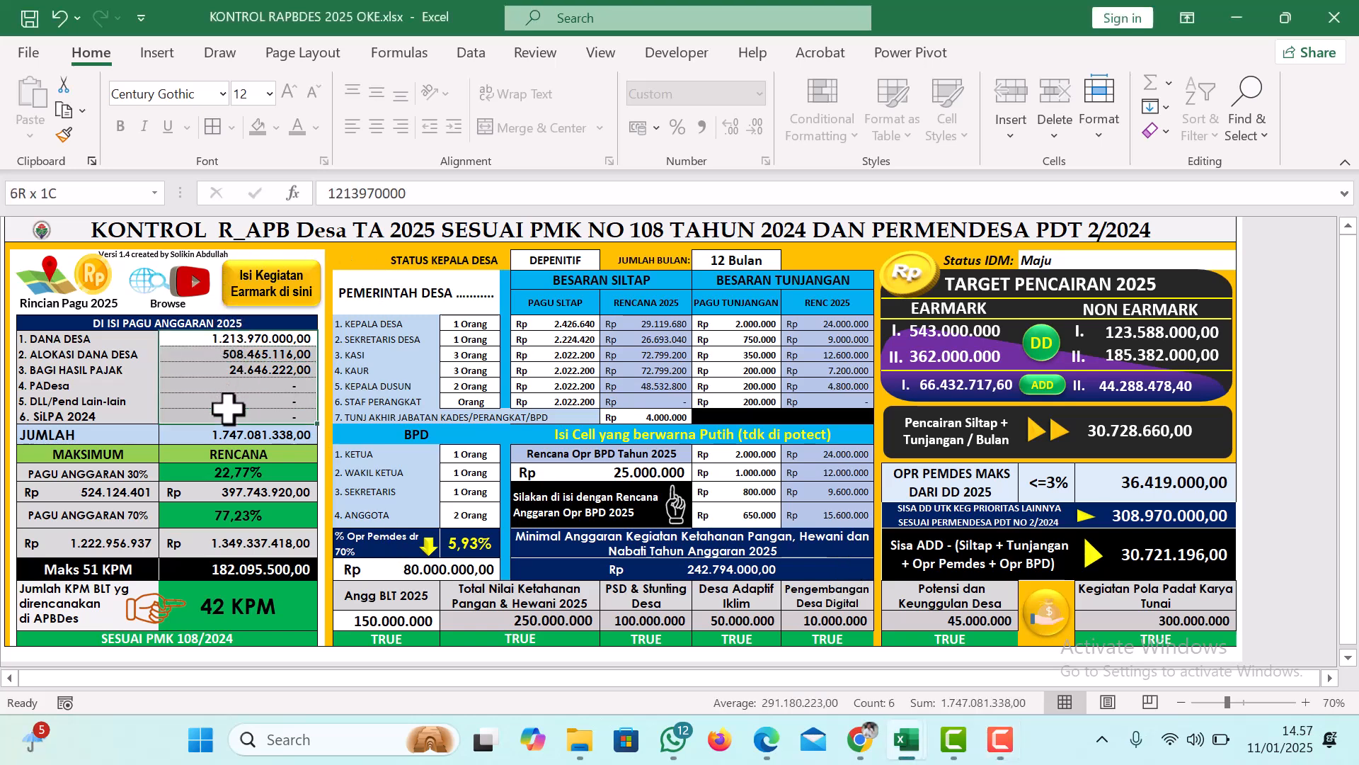
{"action": "left_click", "coordinate": [538, 259]}
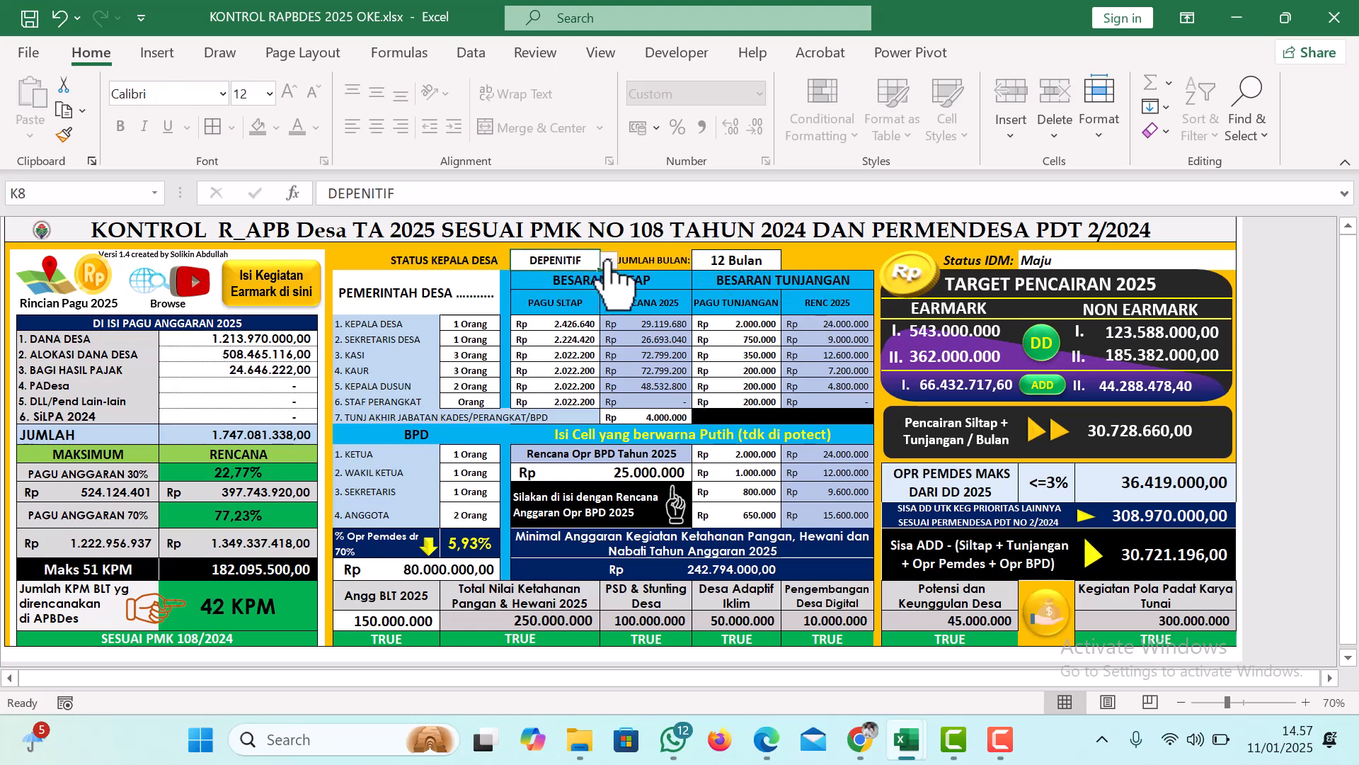
{"action": "left_click_drag", "start_coordinate": [471, 324], "coordinate": [459, 390]}
{"action": "left_click", "coordinate": [444, 293]}
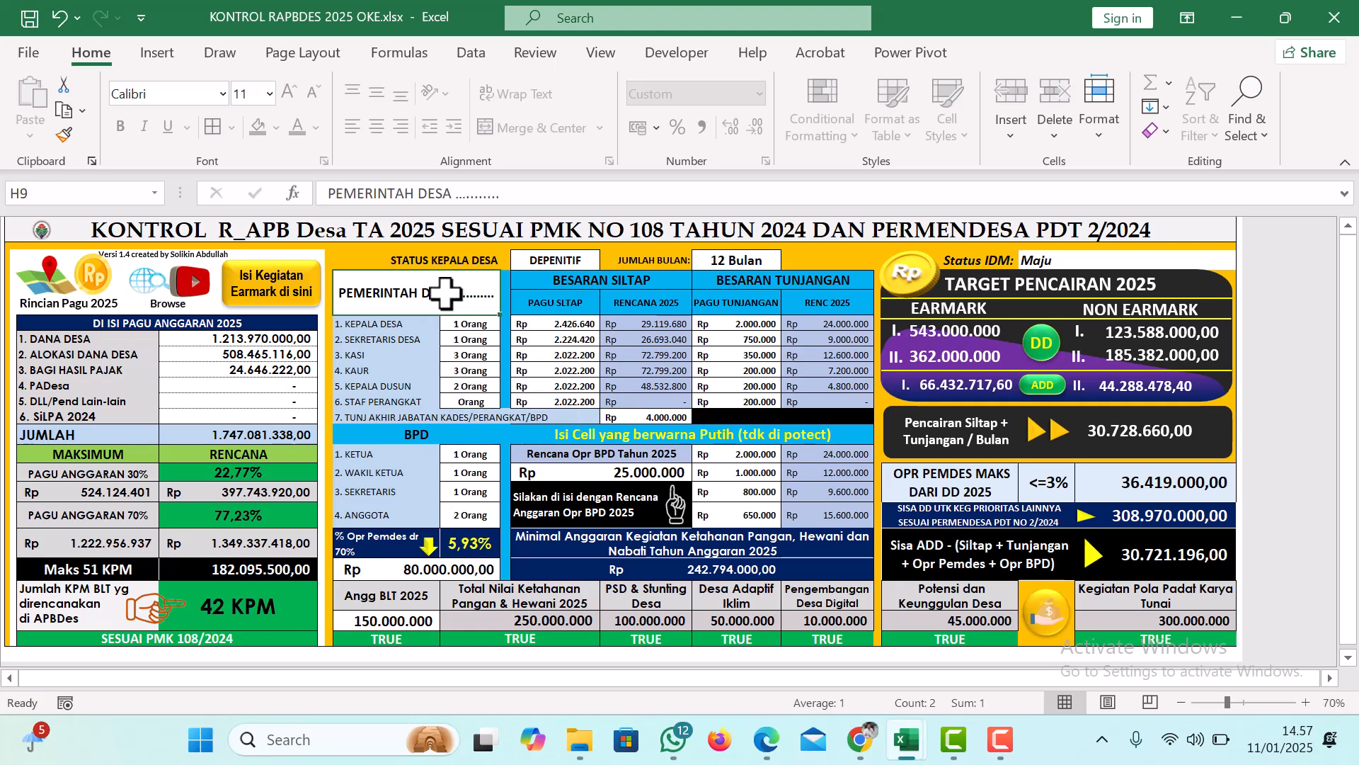
{"action": "left_click_drag", "start_coordinate": [566, 325], "coordinate": [561, 389]}
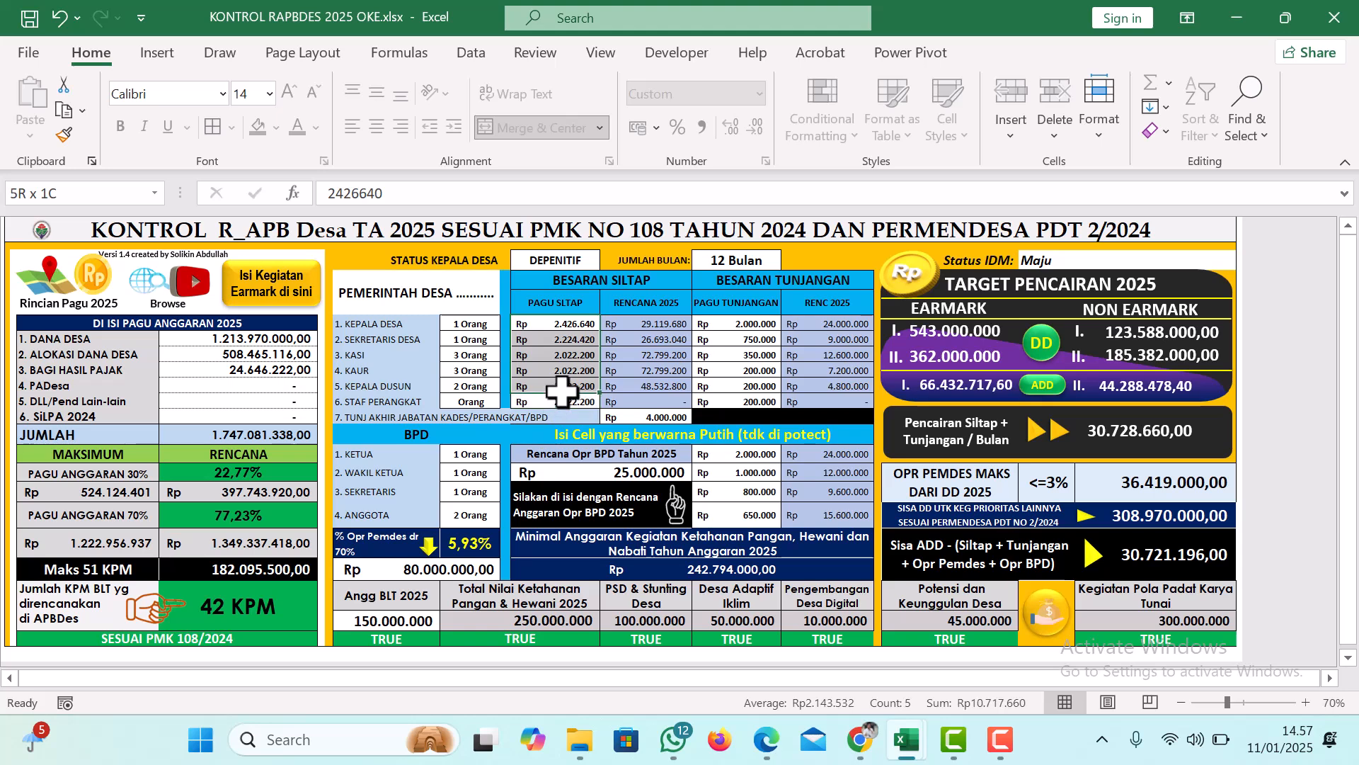
{"action": "left_click_drag", "start_coordinate": [747, 324], "coordinate": [739, 386]}
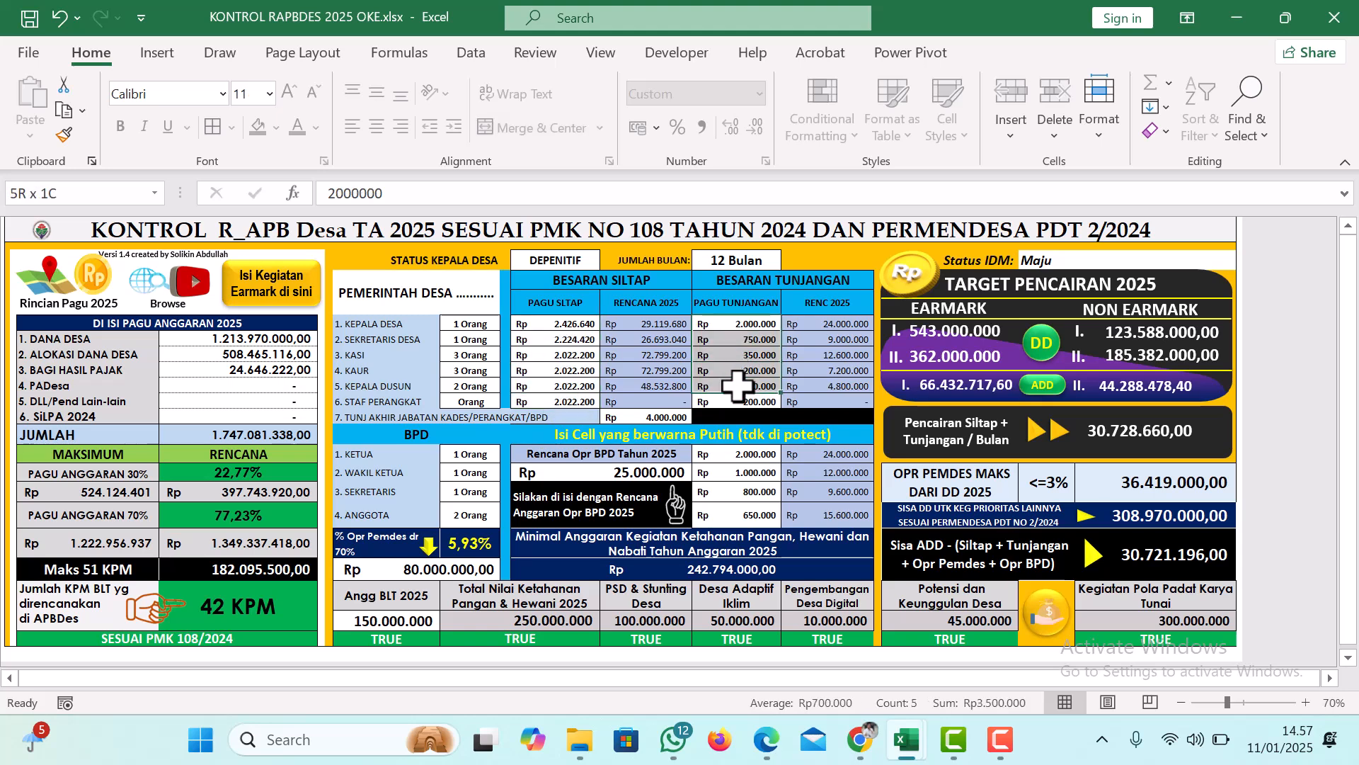
{"action": "left_click", "coordinate": [661, 417]}
{"action": "left_click_drag", "start_coordinate": [736, 454], "coordinate": [728, 513]}
{"action": "left_click", "coordinate": [644, 464]}
{"action": "left_click_drag", "start_coordinate": [468, 456], "coordinate": [461, 509]}
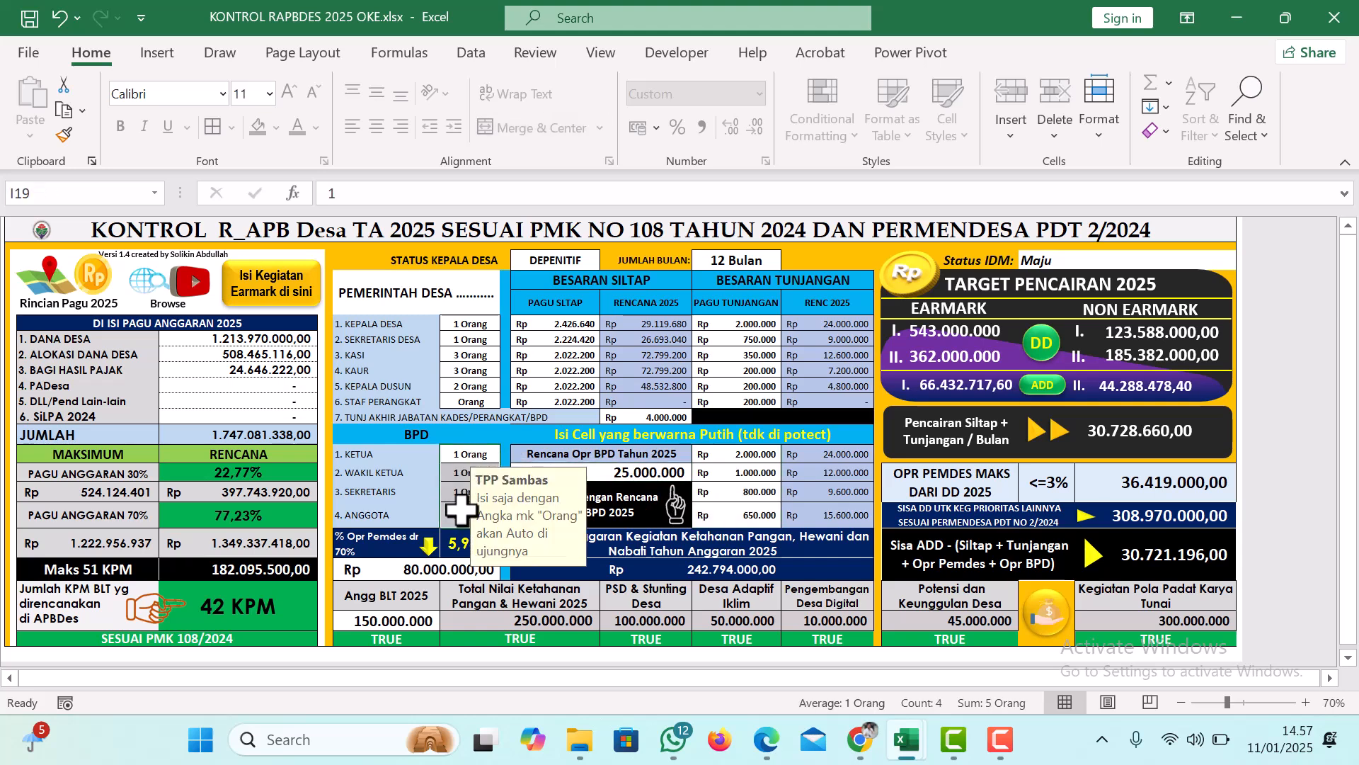
{"action": "left_click", "coordinate": [382, 570]}
{"action": "left_click", "coordinate": [1122, 261]}
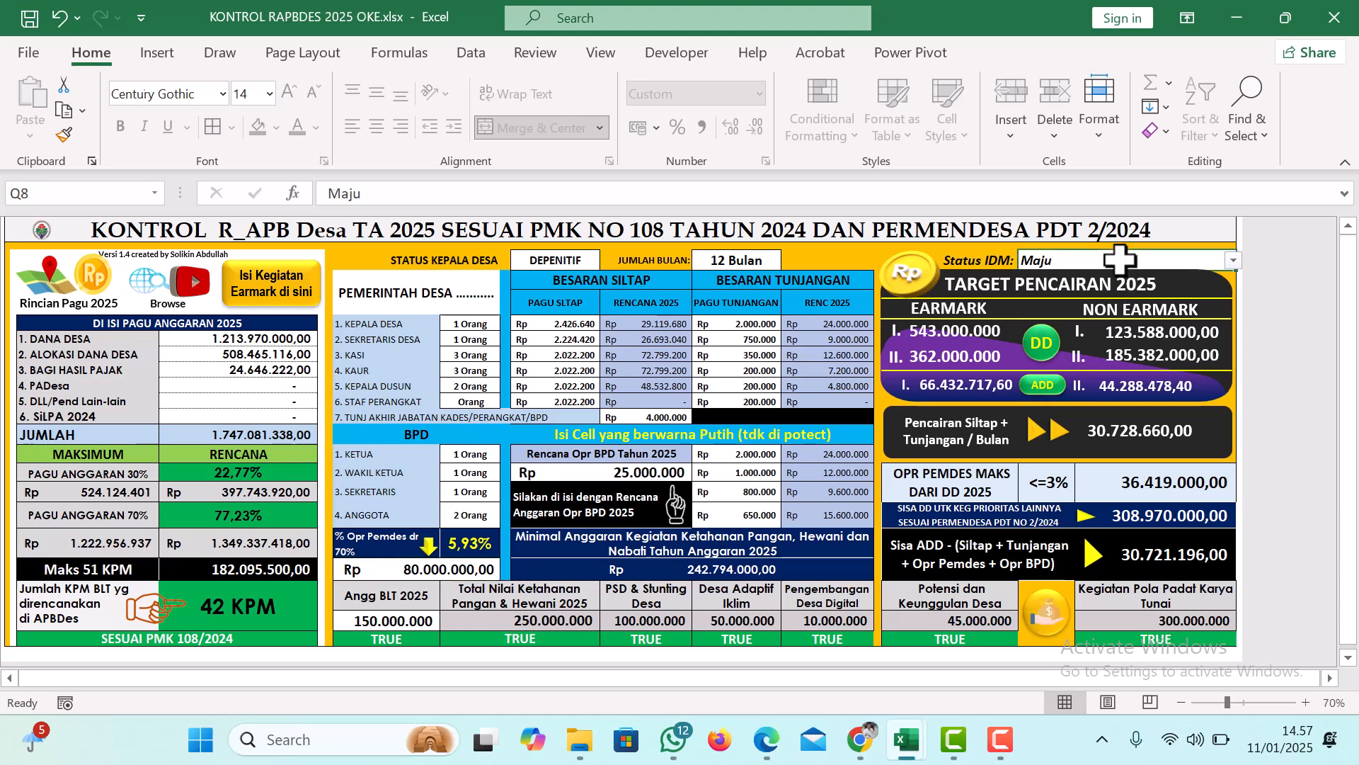
{"action": "left_click", "coordinate": [386, 618]}
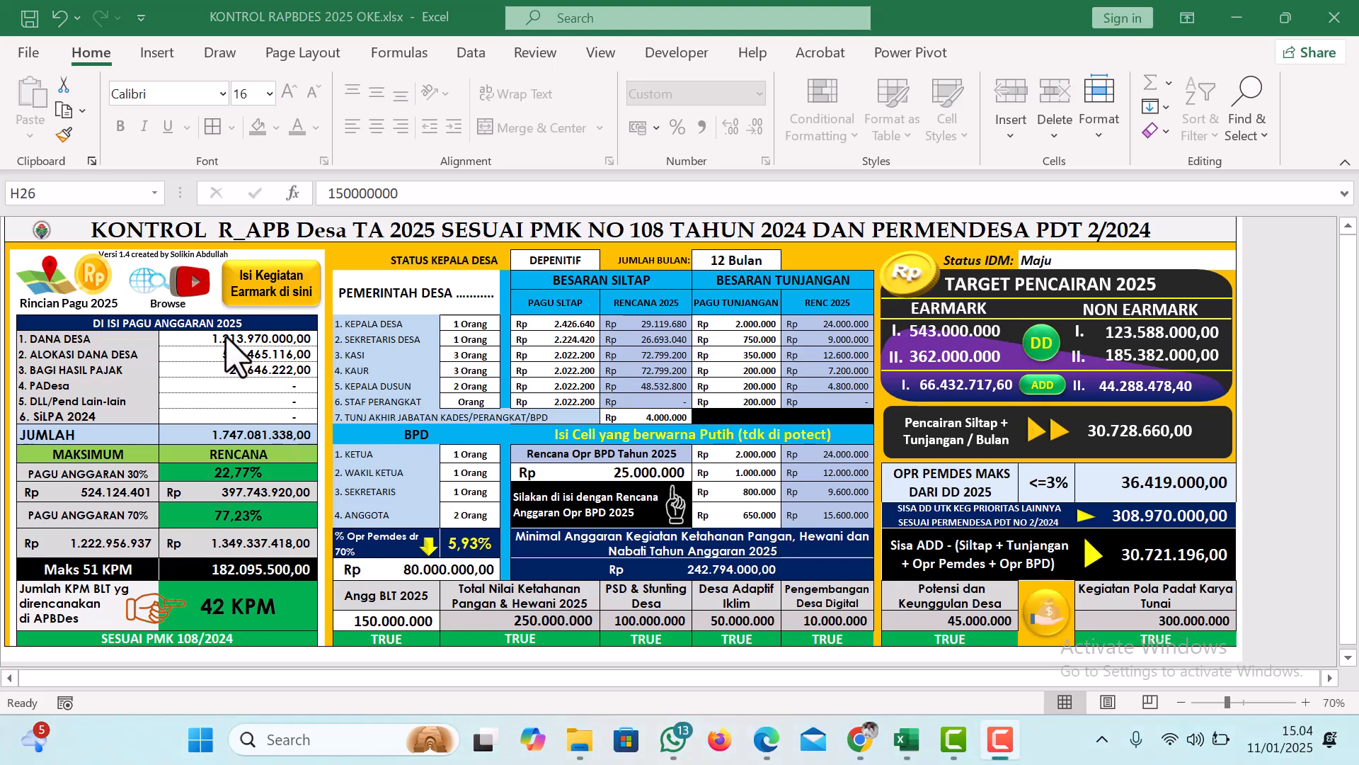
Step: Examine the 2025 budget ceiling cells one by one, from Dana Desa through SiLPA 2024
{"action": "left_click_drag", "start_coordinate": [217, 337], "coordinate": [222, 417]}
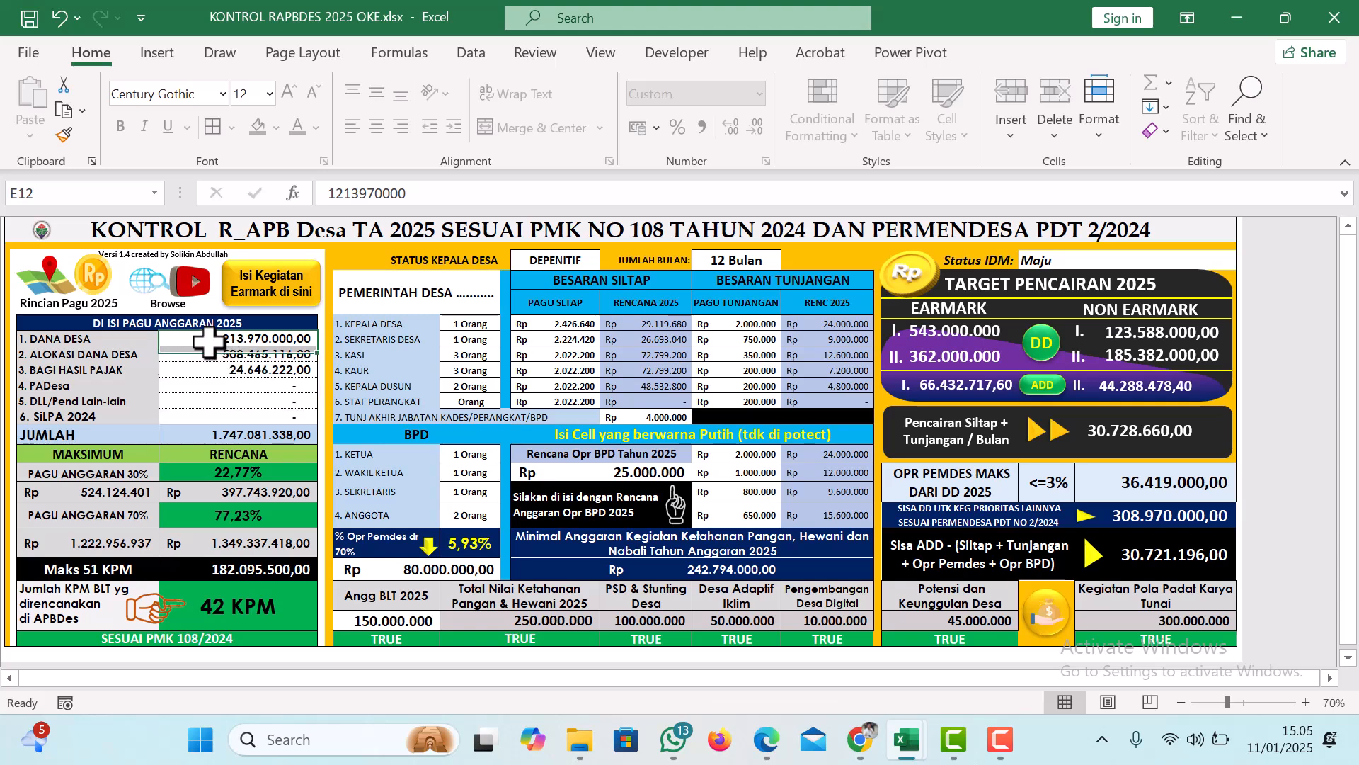
{"action": "left_click", "coordinate": [210, 355]}
{"action": "left_click", "coordinate": [210, 366]}
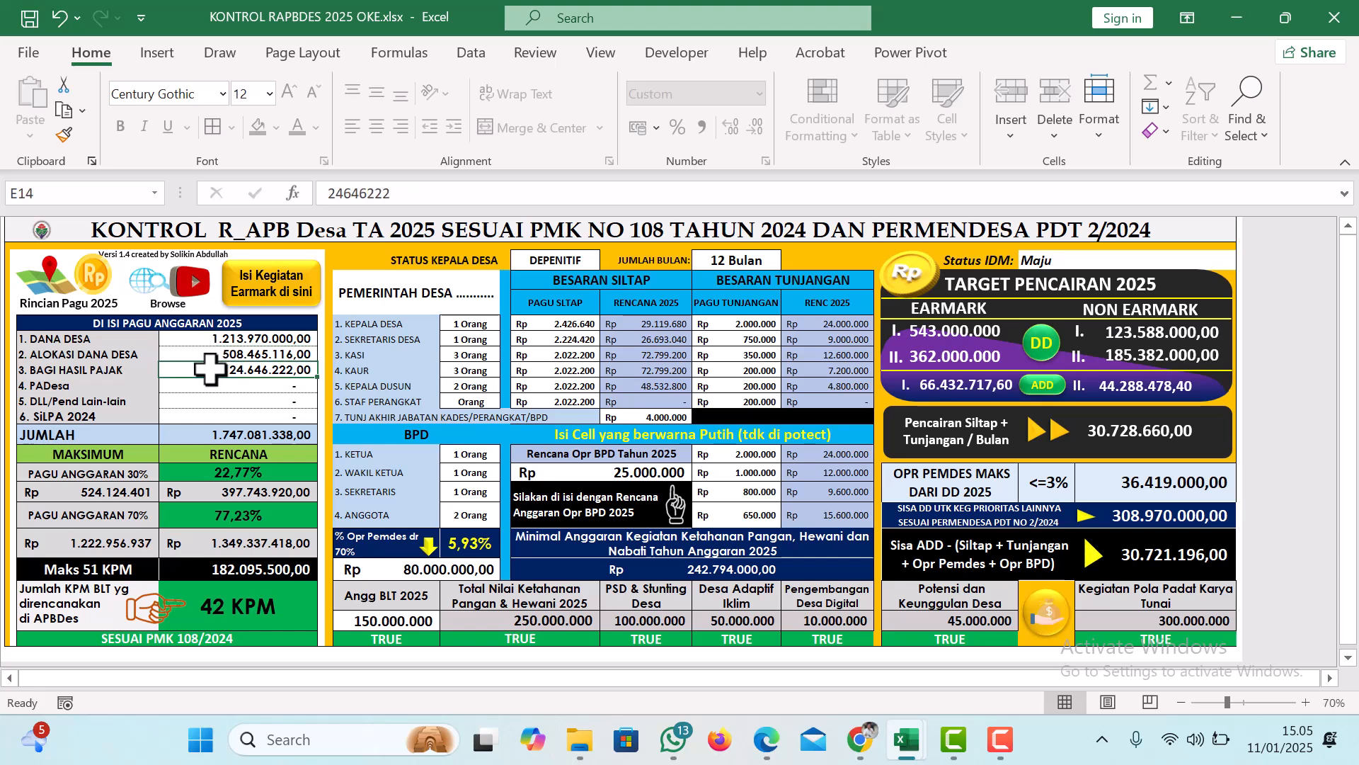
{"action": "left_click", "coordinate": [211, 387]}
{"action": "left_click", "coordinate": [211, 401]}
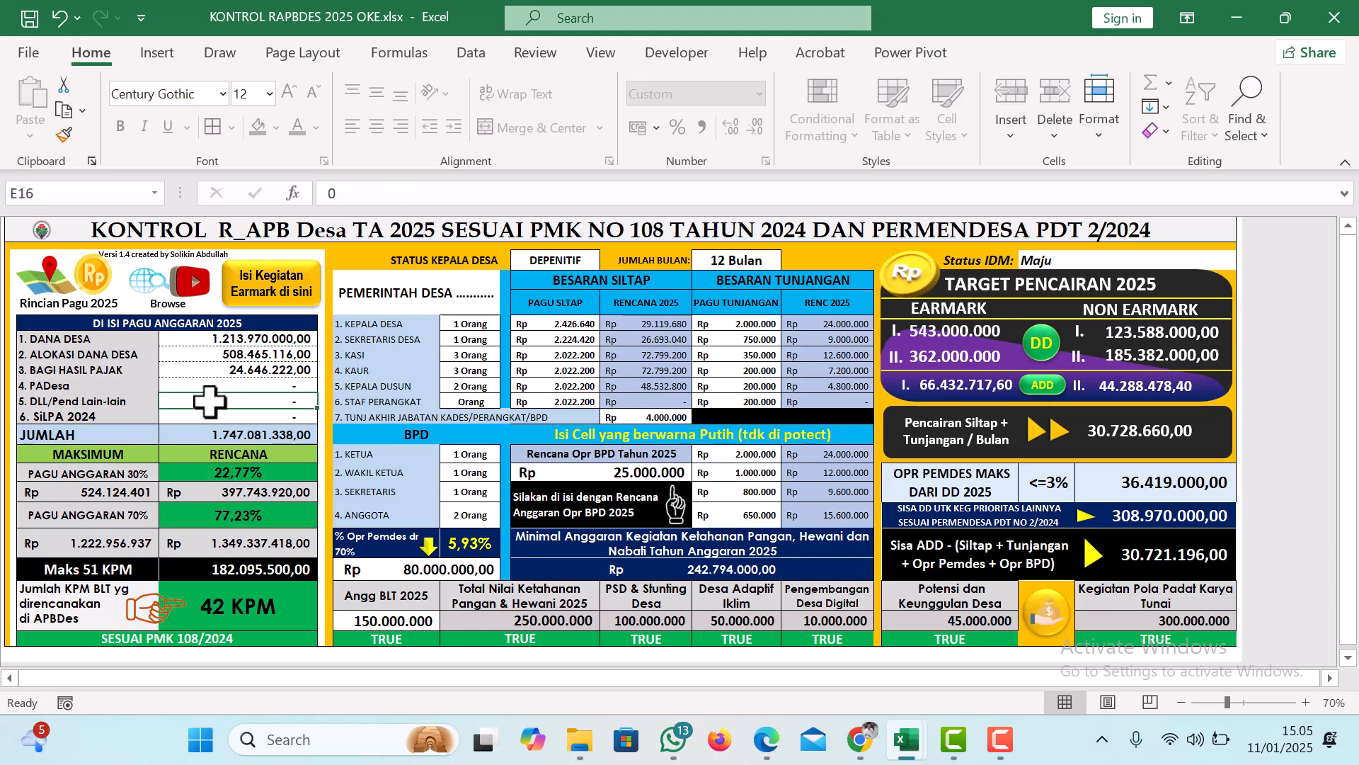
{"action": "left_click", "coordinate": [210, 414]}
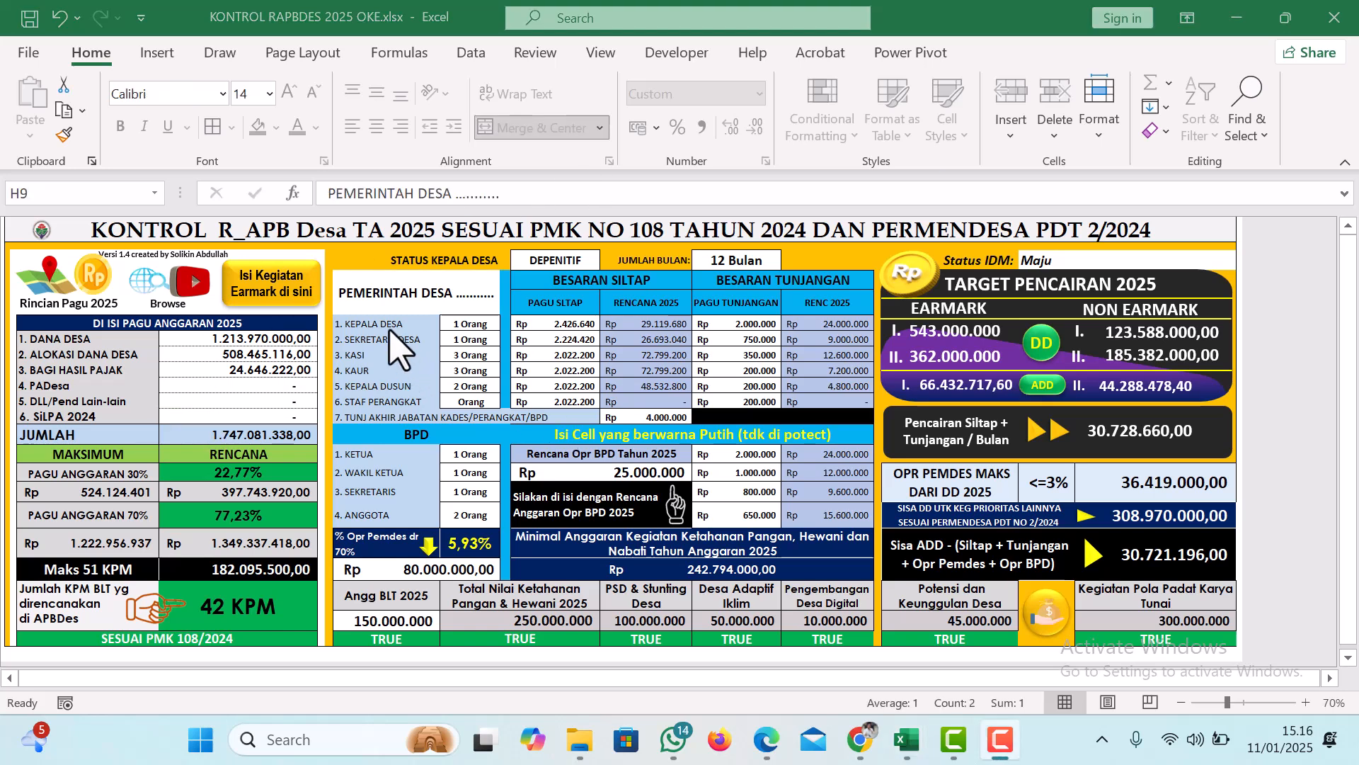
Step: Examine the village government name cell and the personnel count cells for each village government and BPD position
{"action": "left_click", "coordinate": [460, 291]}
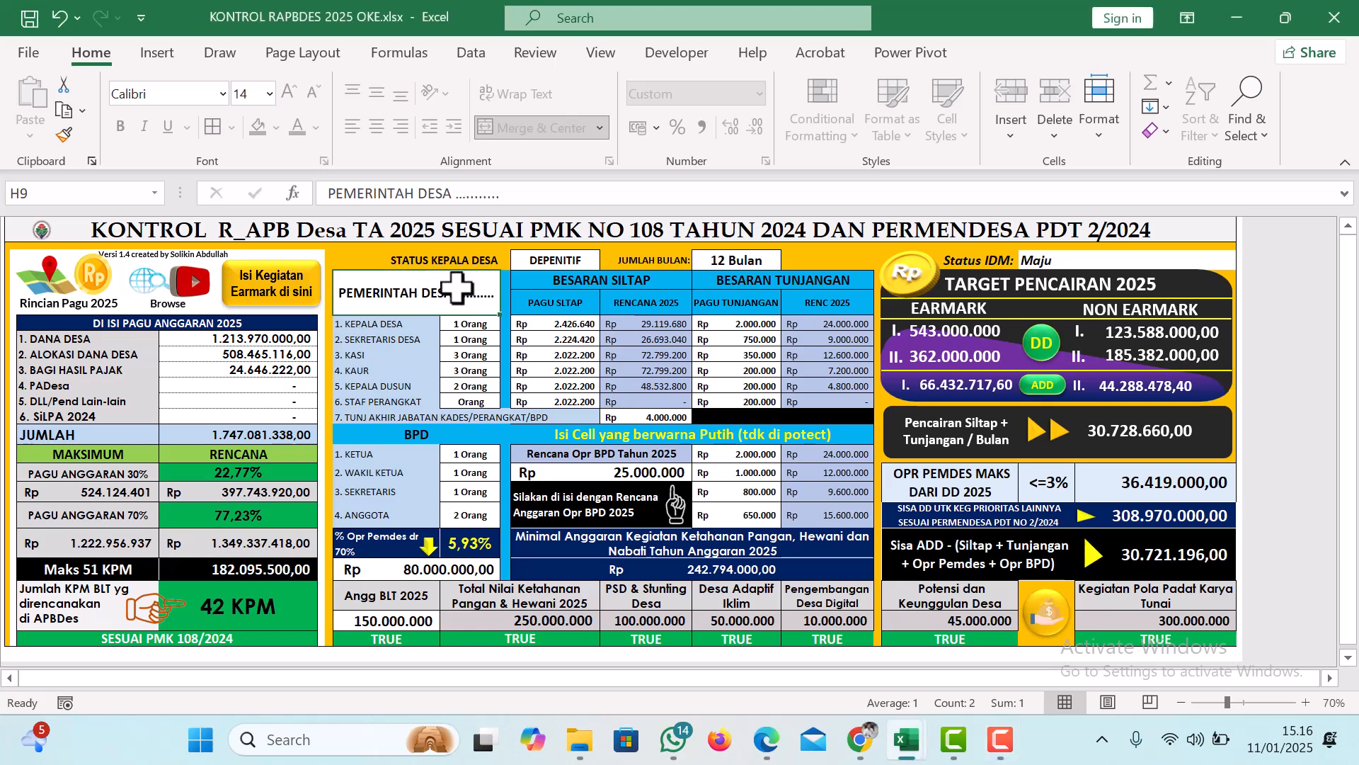
{"action": "left_click_drag", "start_coordinate": [461, 323], "coordinate": [461, 402]}
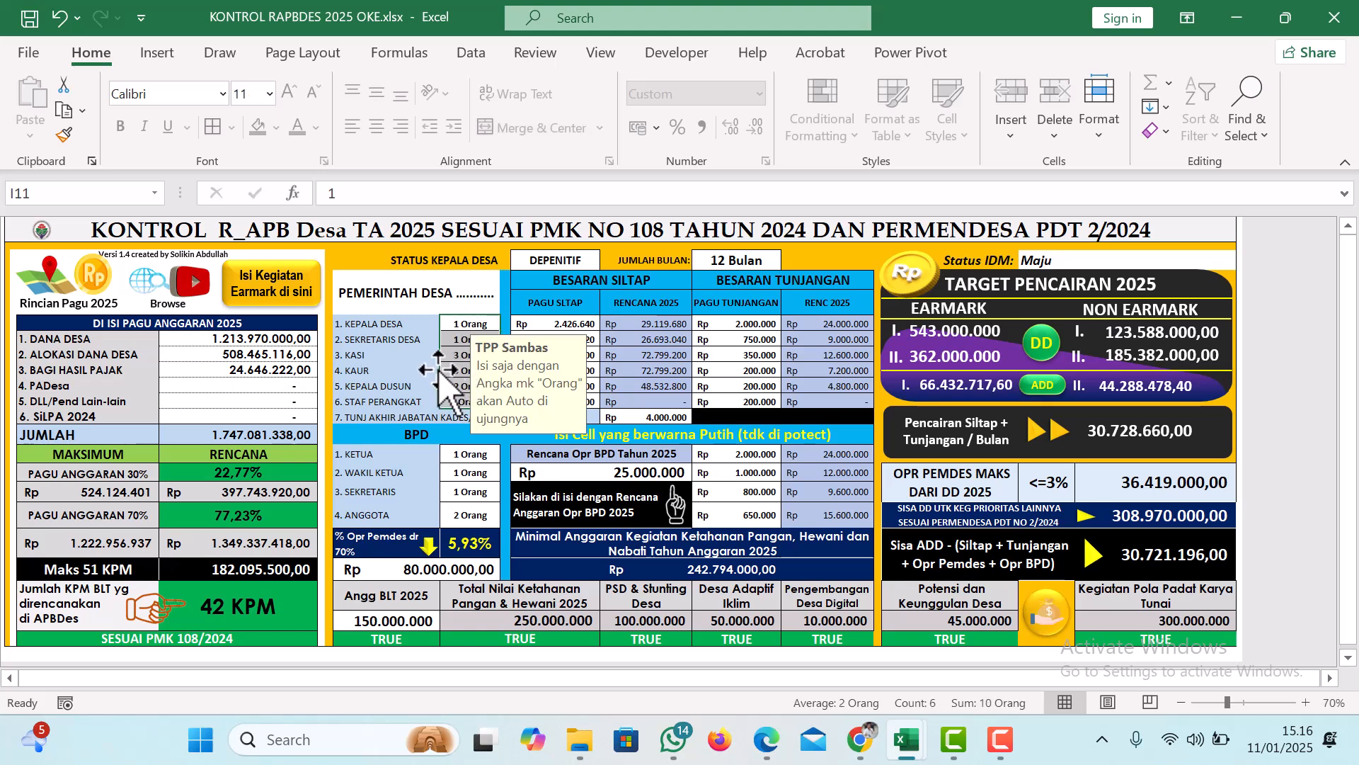
{"action": "left_click", "coordinate": [453, 460]}
{"action": "left_click_drag", "start_coordinate": [453, 460], "coordinate": [455, 518]}
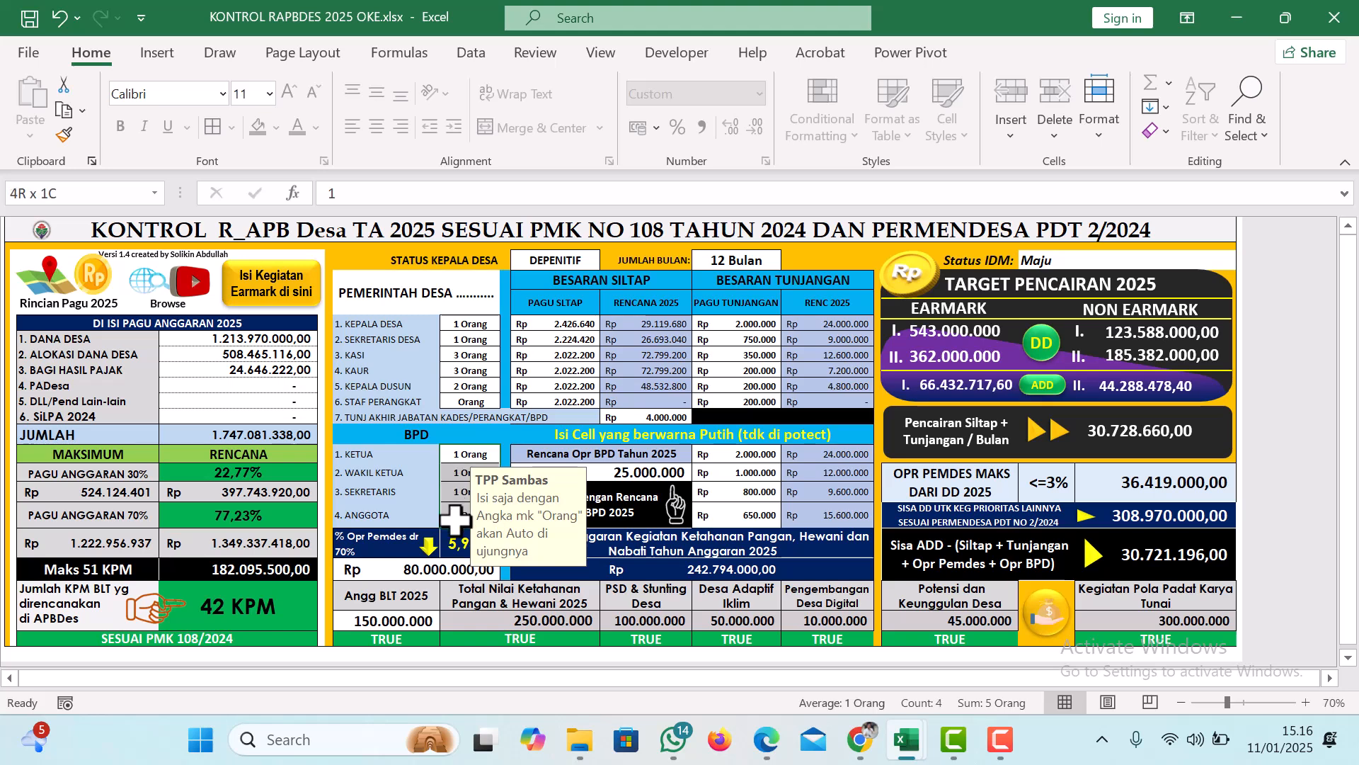
{"action": "left_click", "coordinate": [453, 326]}
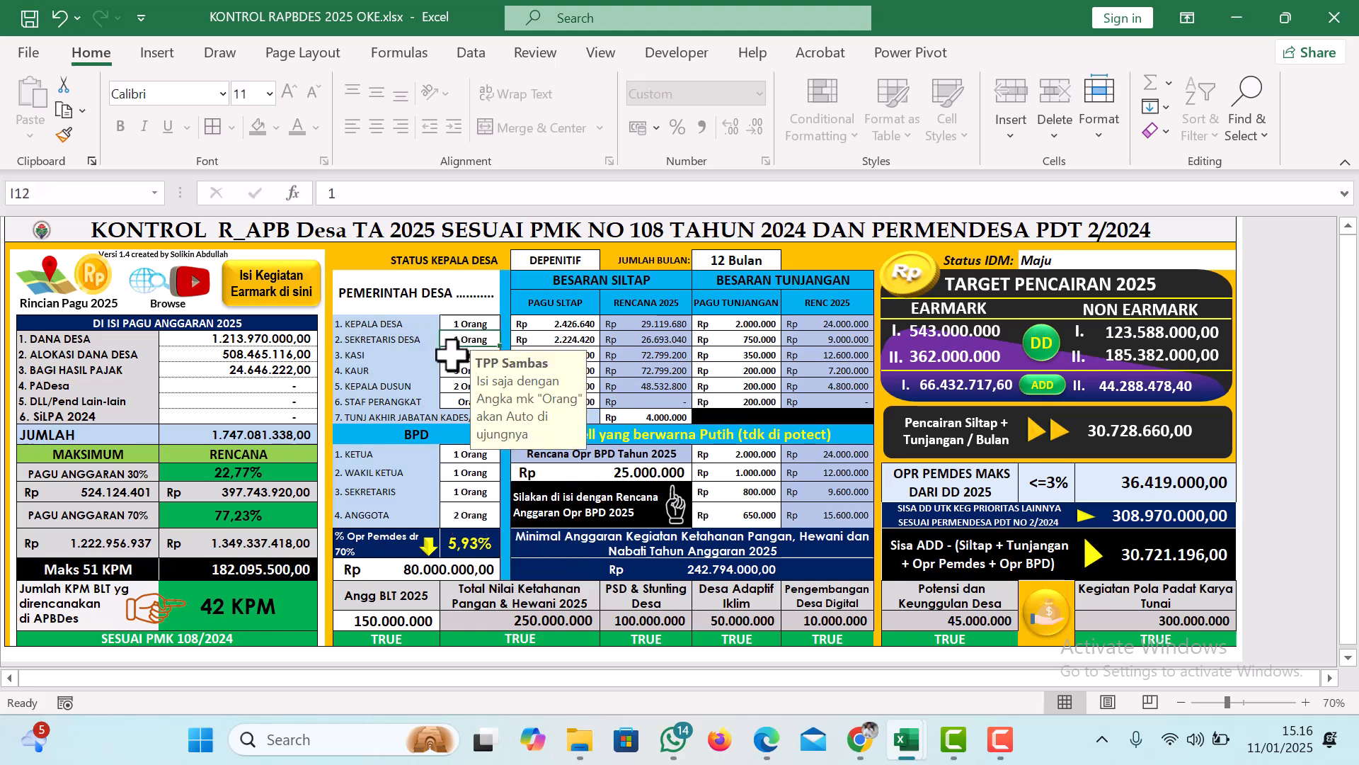
{"action": "left_click", "coordinate": [452, 357]}
{"action": "left_click", "coordinate": [452, 369]}
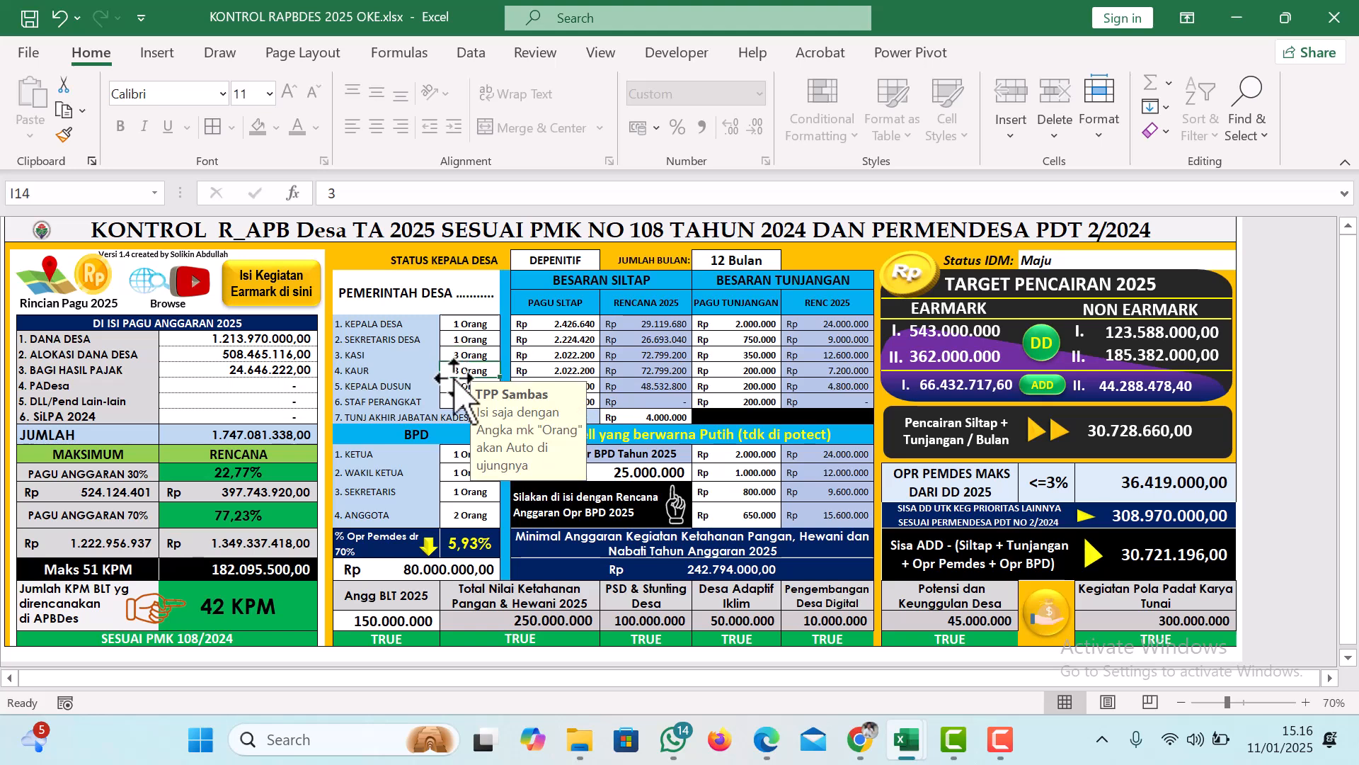
{"action": "left_click", "coordinate": [454, 386]}
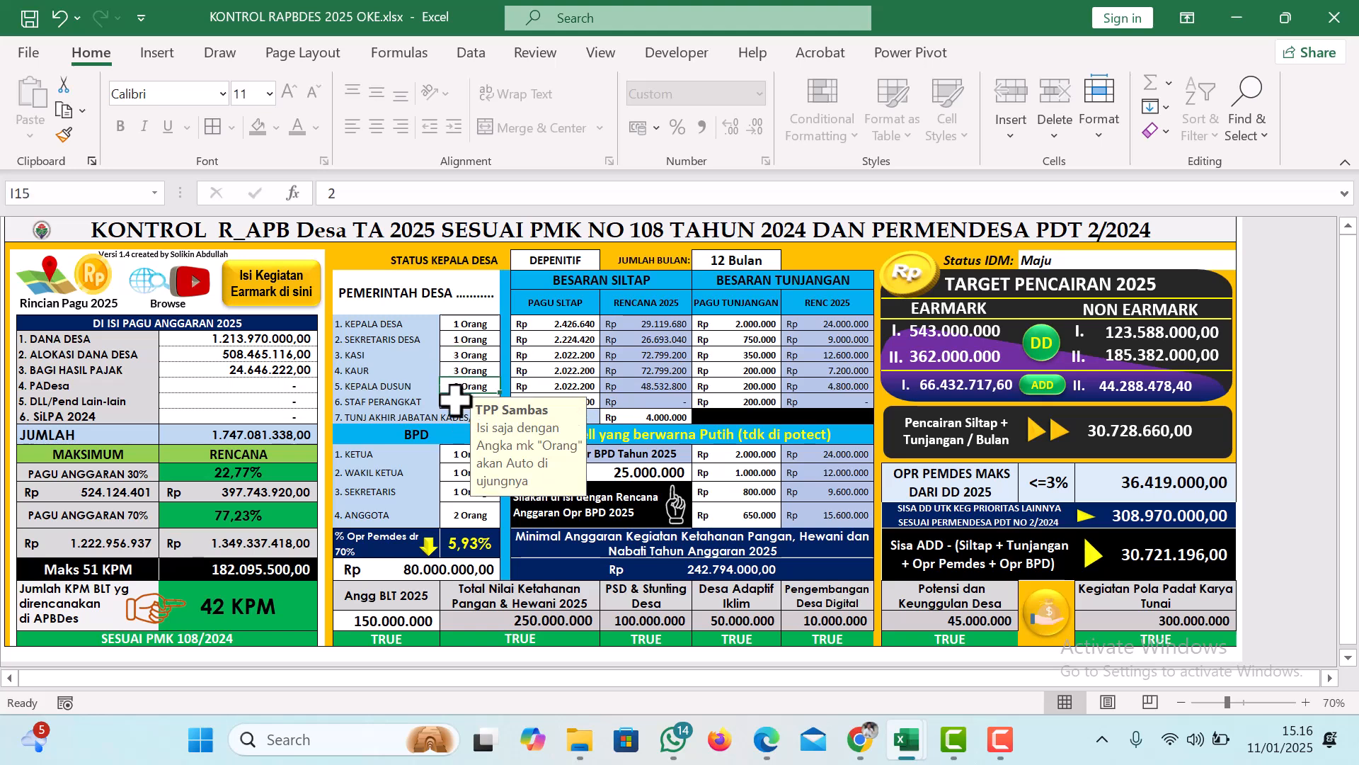
{"action": "left_click", "coordinate": [447, 402]}
{"action": "scroll", "coordinate": [477, 362], "scroll_direction": "down", "scroll_amount": 1}
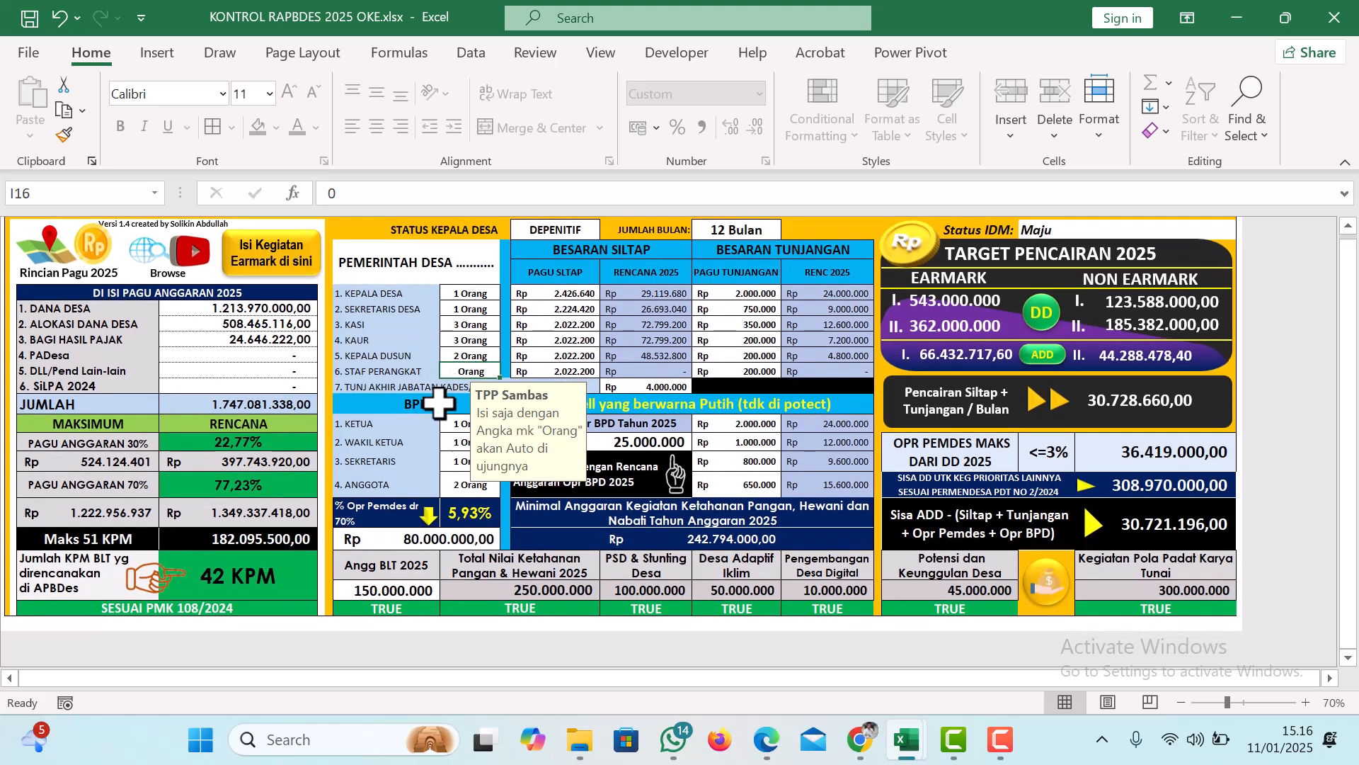
{"action": "left_click", "coordinate": [453, 441]}
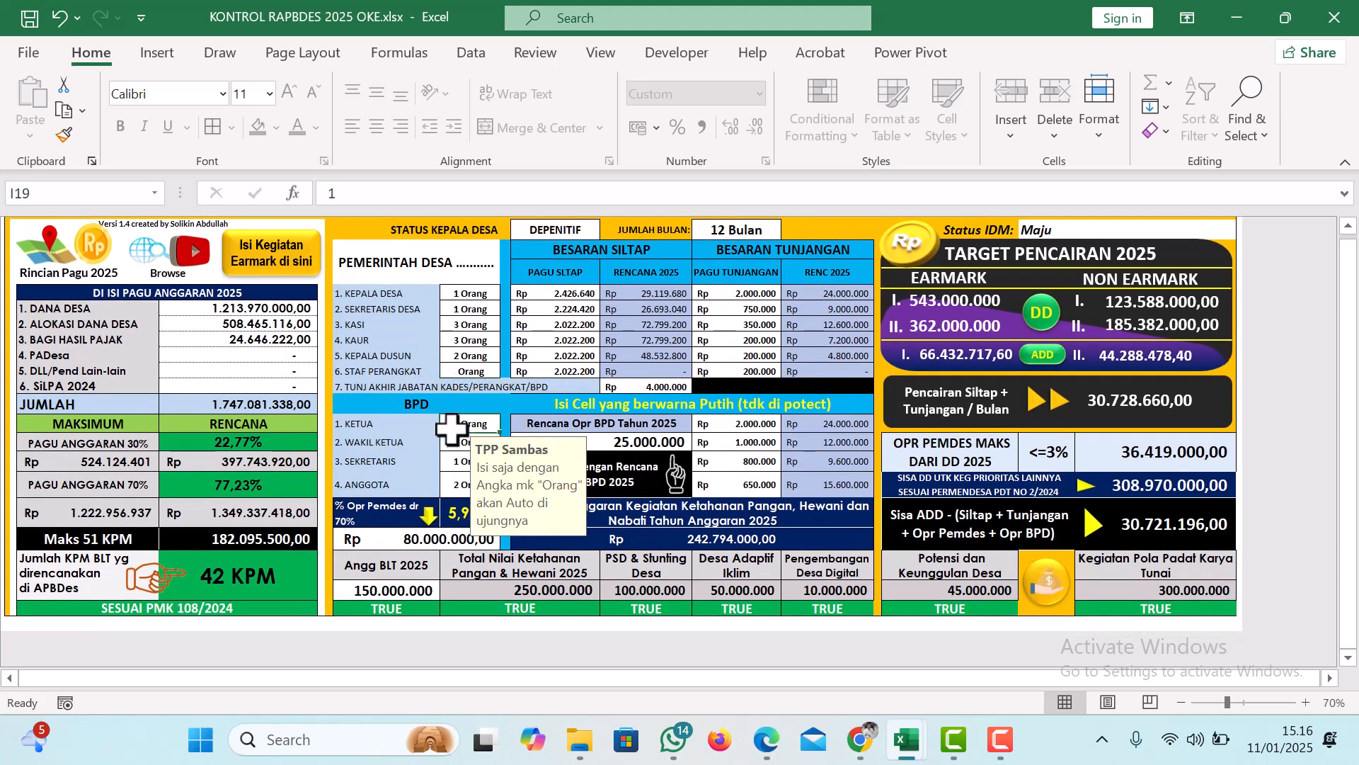
{"action": "left_click", "coordinate": [456, 460]}
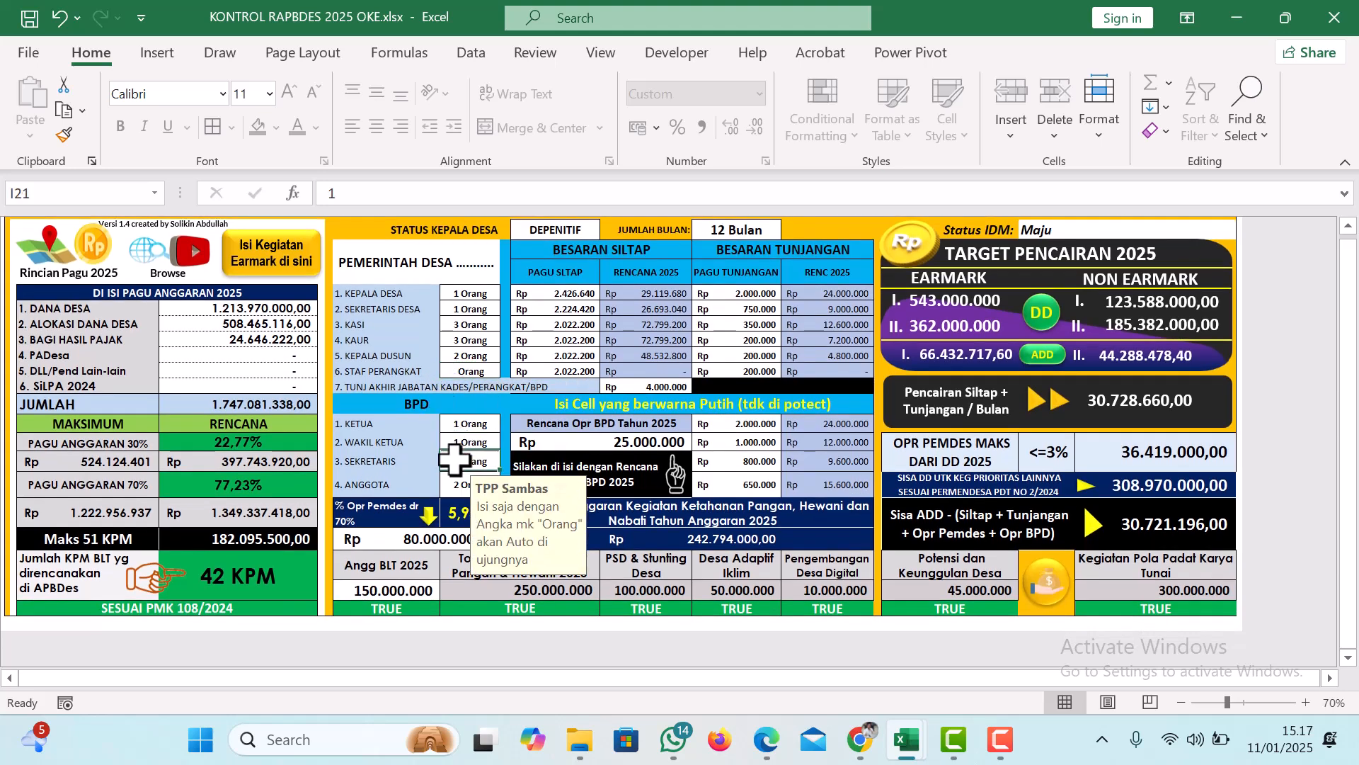
{"action": "left_click", "coordinate": [458, 484]}
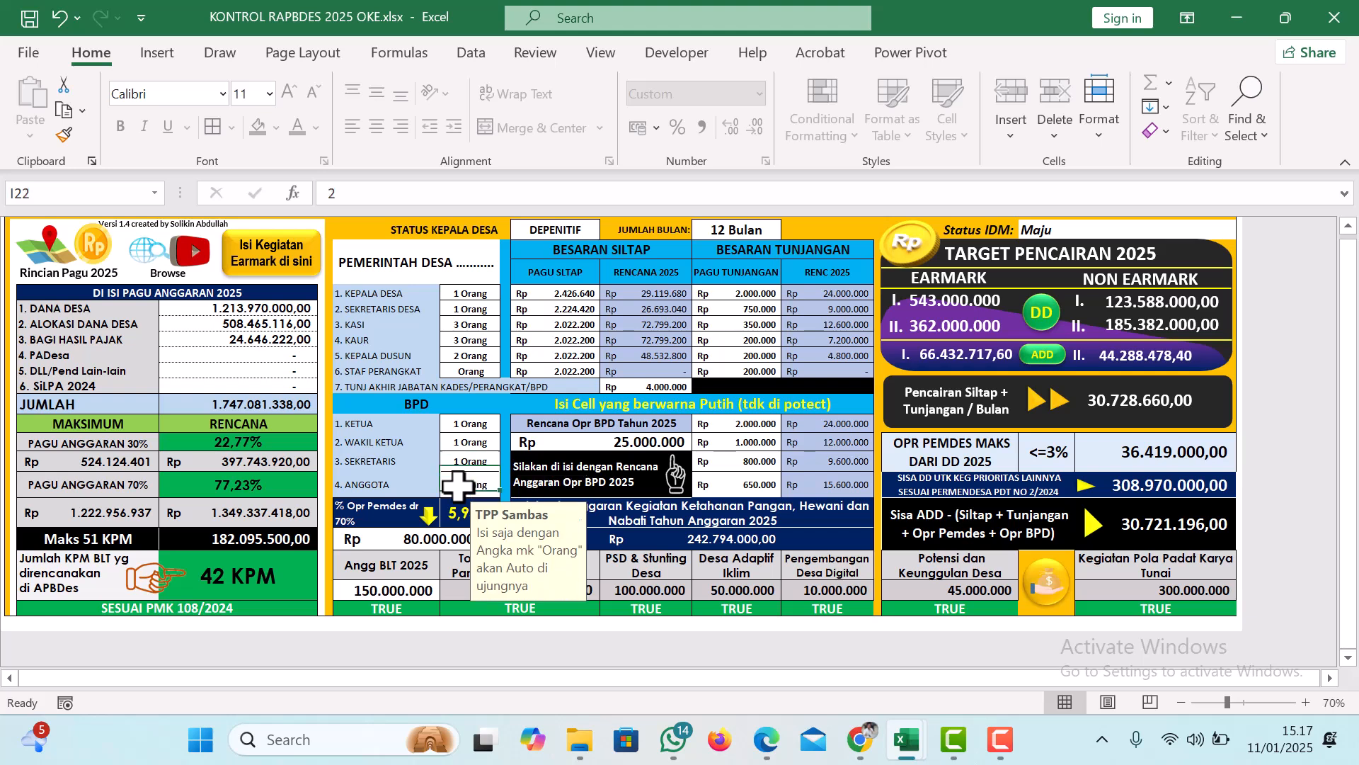
{"action": "left_click", "coordinate": [471, 292]}
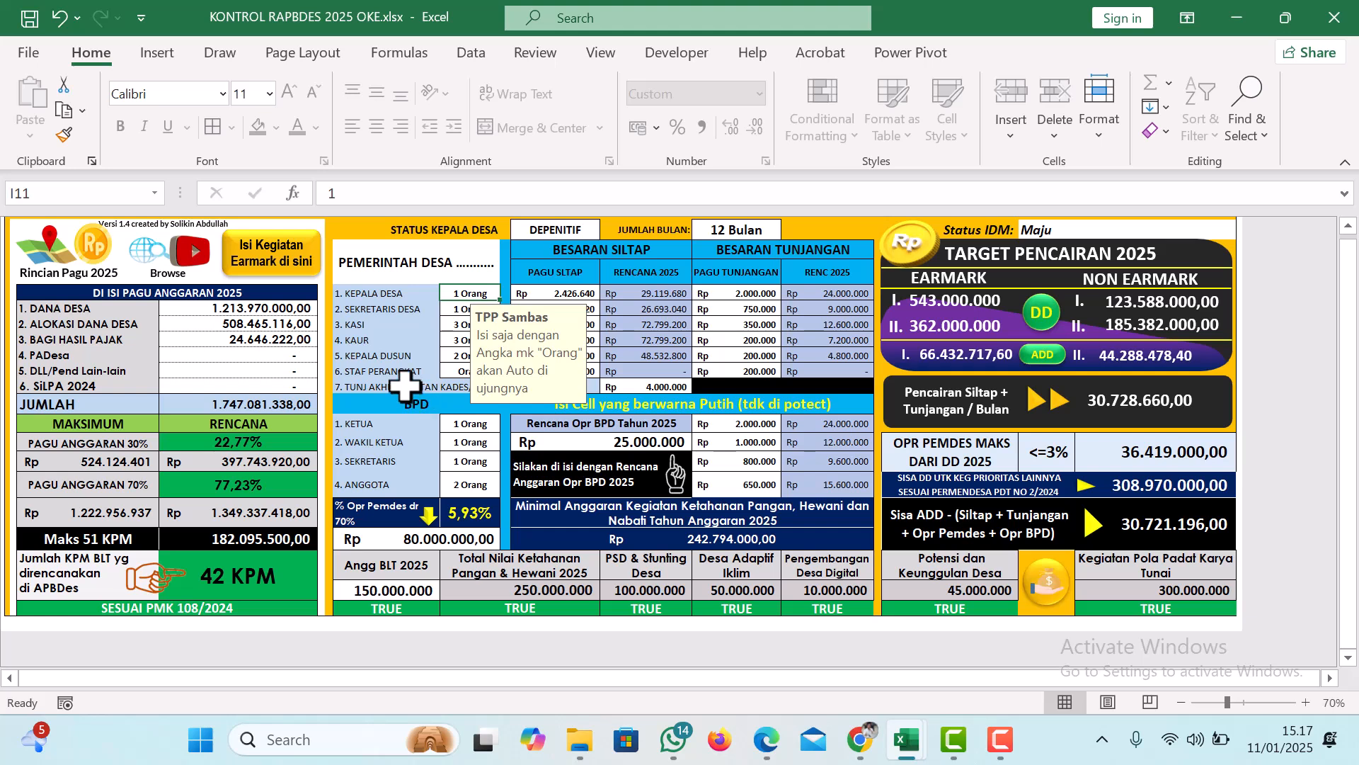
{"action": "left_click", "coordinate": [730, 324]}
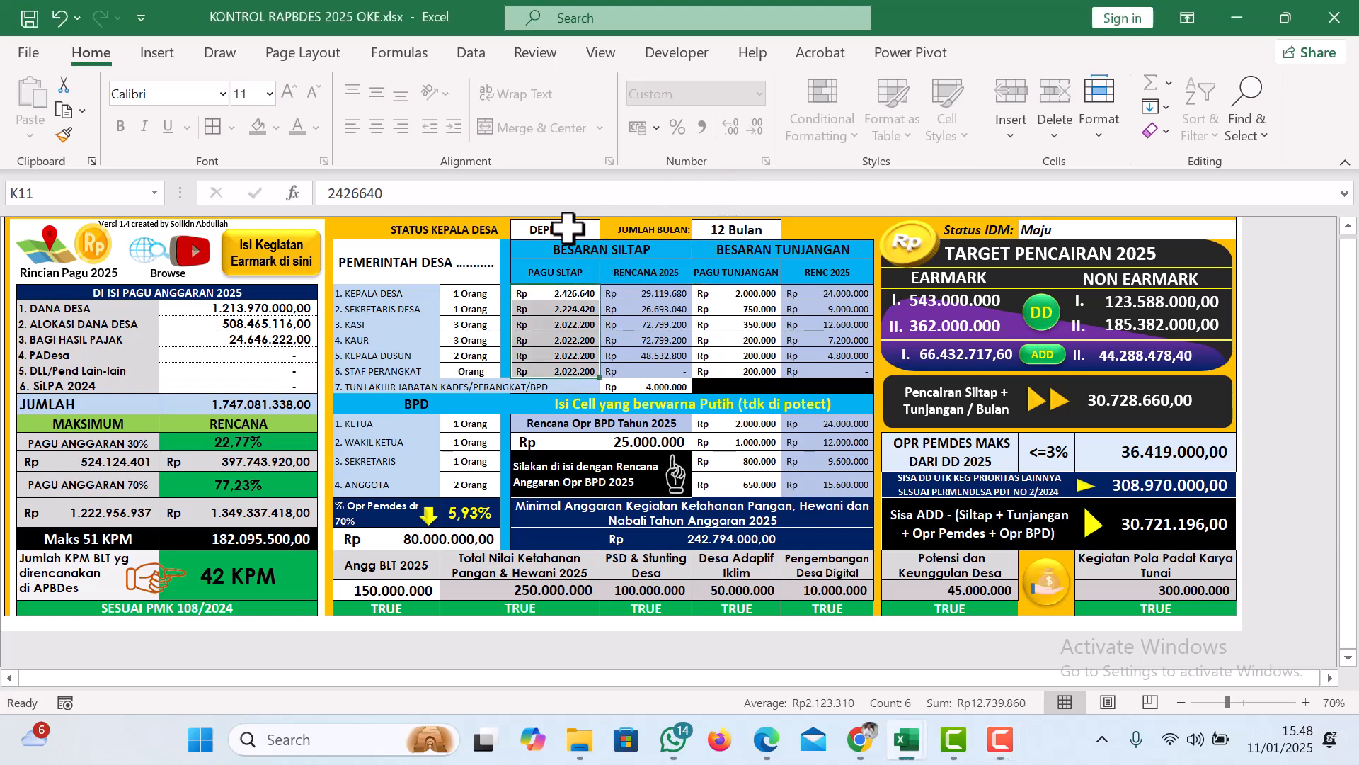
Step: Switch the village head status to Pj and back to DEPENITIF
{"action": "left_click", "coordinate": [563, 230]}
{"action": "left_click", "coordinate": [608, 231]}
{"action": "left_click", "coordinate": [608, 230]}
{"action": "left_click", "coordinate": [608, 231]}
{"action": "left_click", "coordinate": [608, 230]}
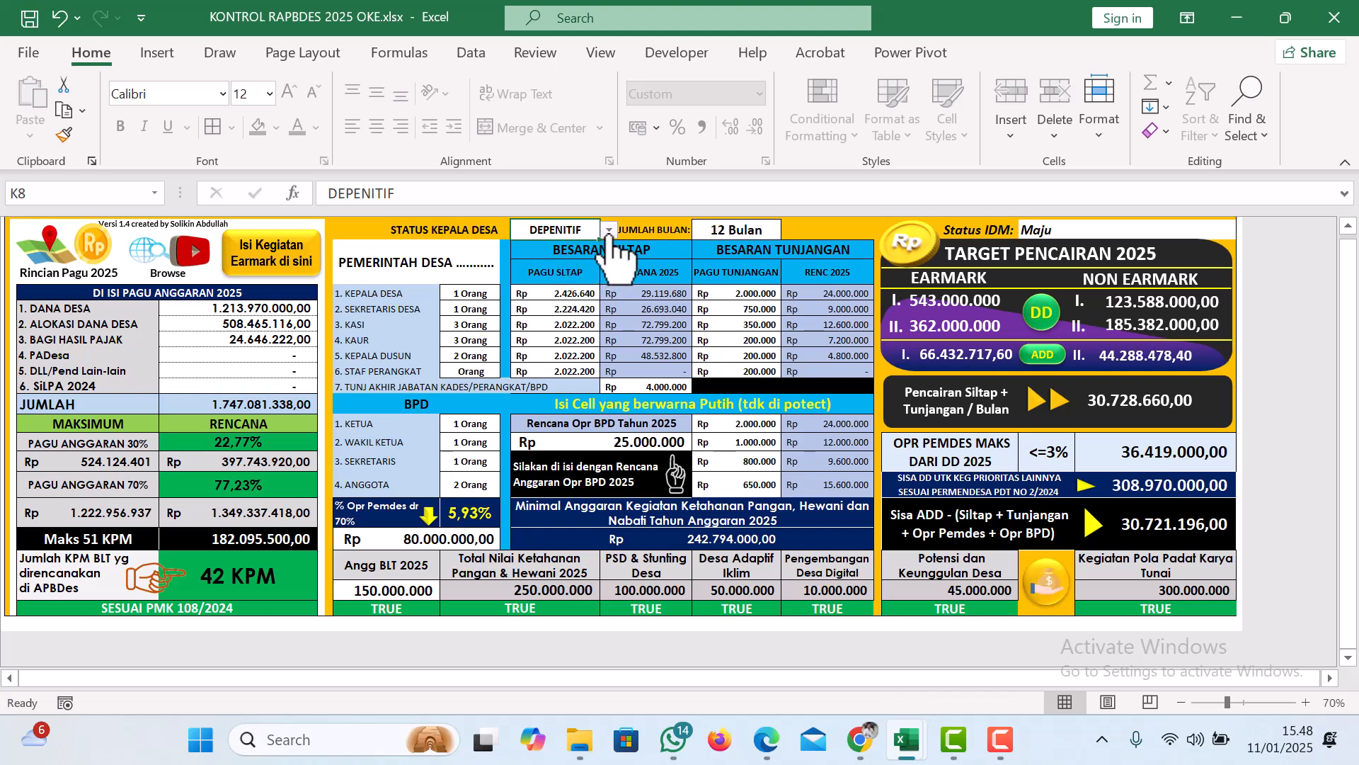
{"action": "left_click", "coordinate": [608, 231]}
{"action": "left_click", "coordinate": [567, 256]}
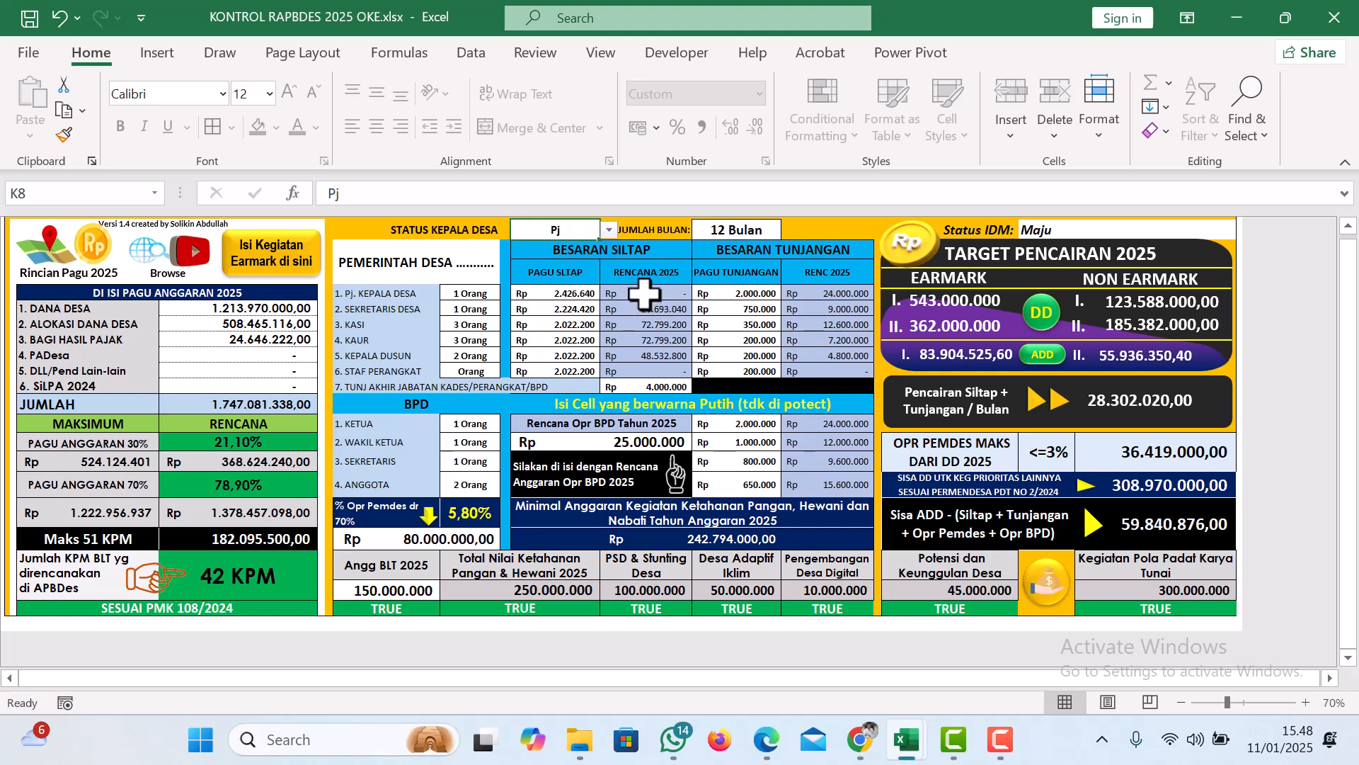
{"action": "left_click", "coordinate": [608, 231]}
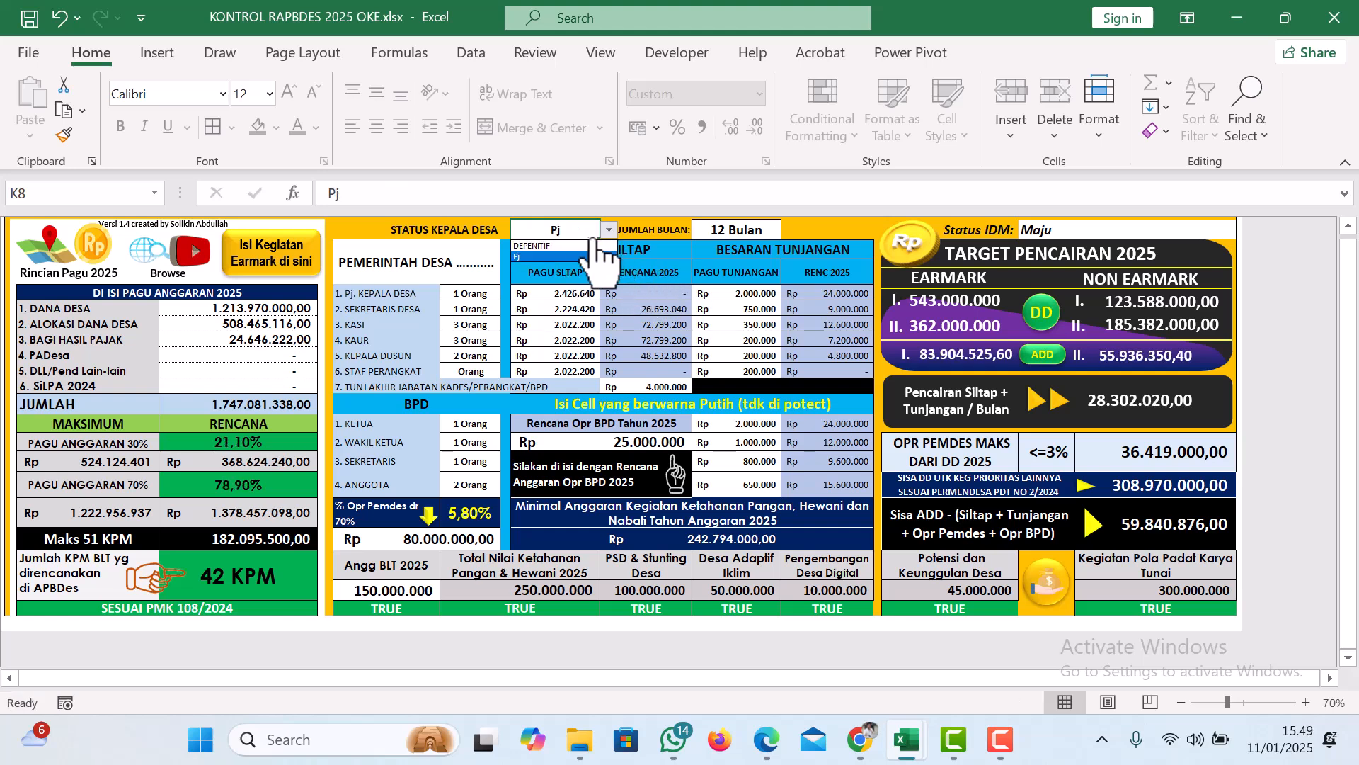
{"action": "left_click", "coordinate": [563, 243]}
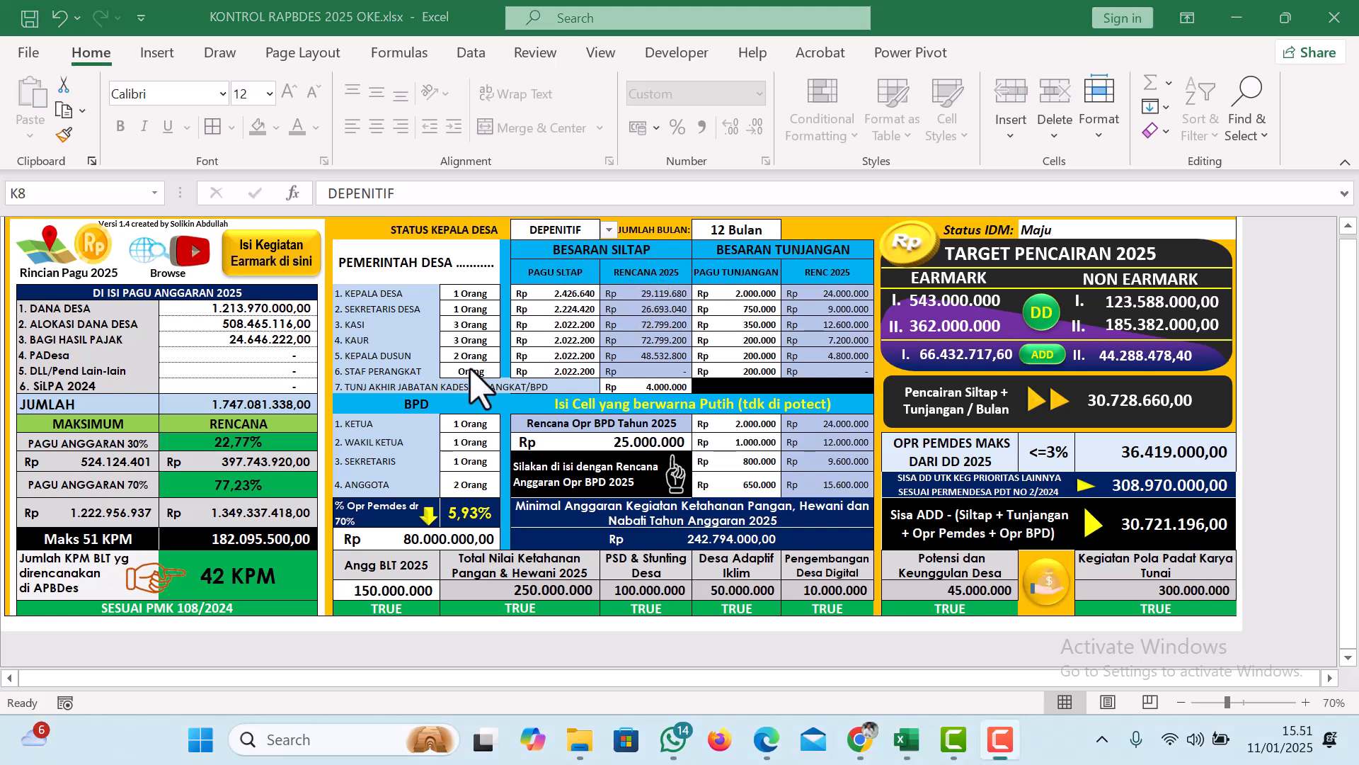
Step: Examine the Pagu Siltap and Pagu Tunjangan cells for village officials and BPD, the end-of-term allowance and the BPD operational plan
{"action": "left_click_drag", "start_coordinate": [581, 293], "coordinate": [579, 366]}
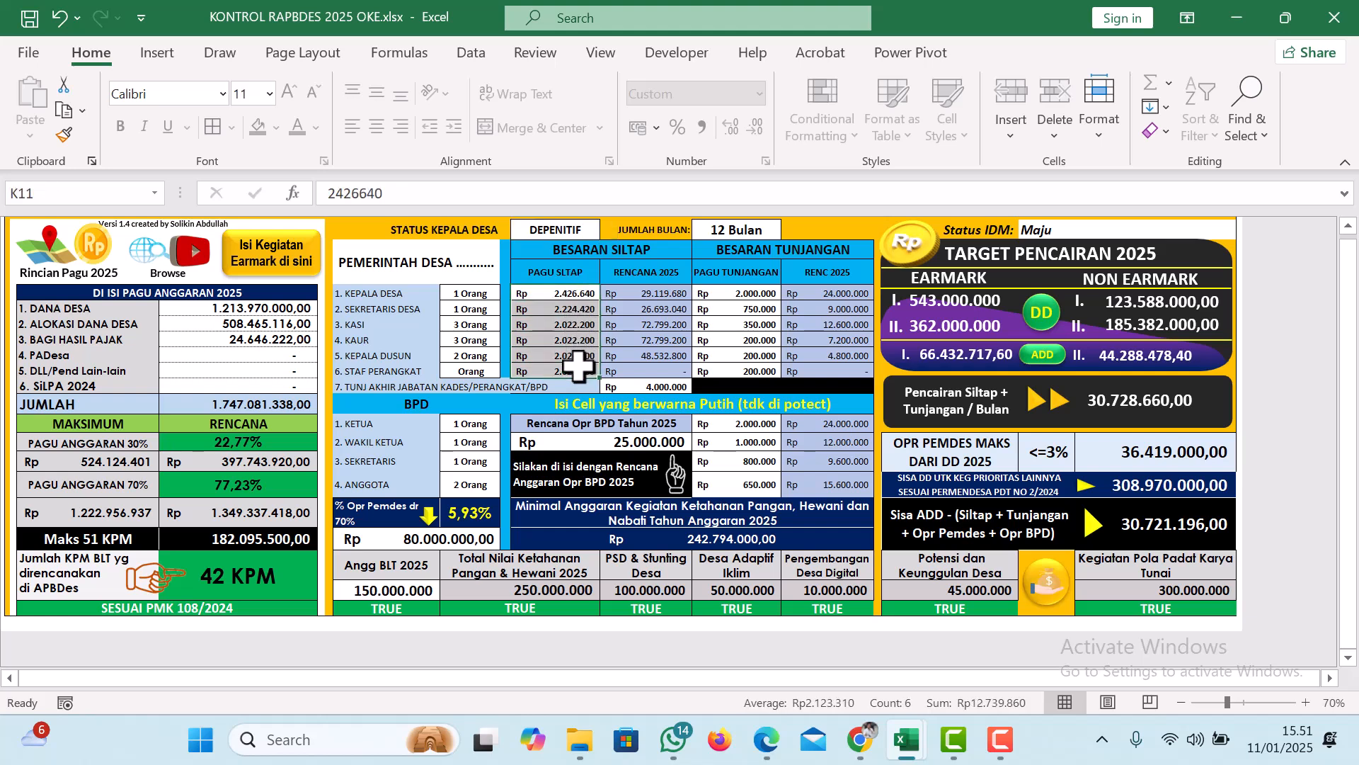
{"action": "left_click_drag", "start_coordinate": [755, 293], "coordinate": [749, 366]}
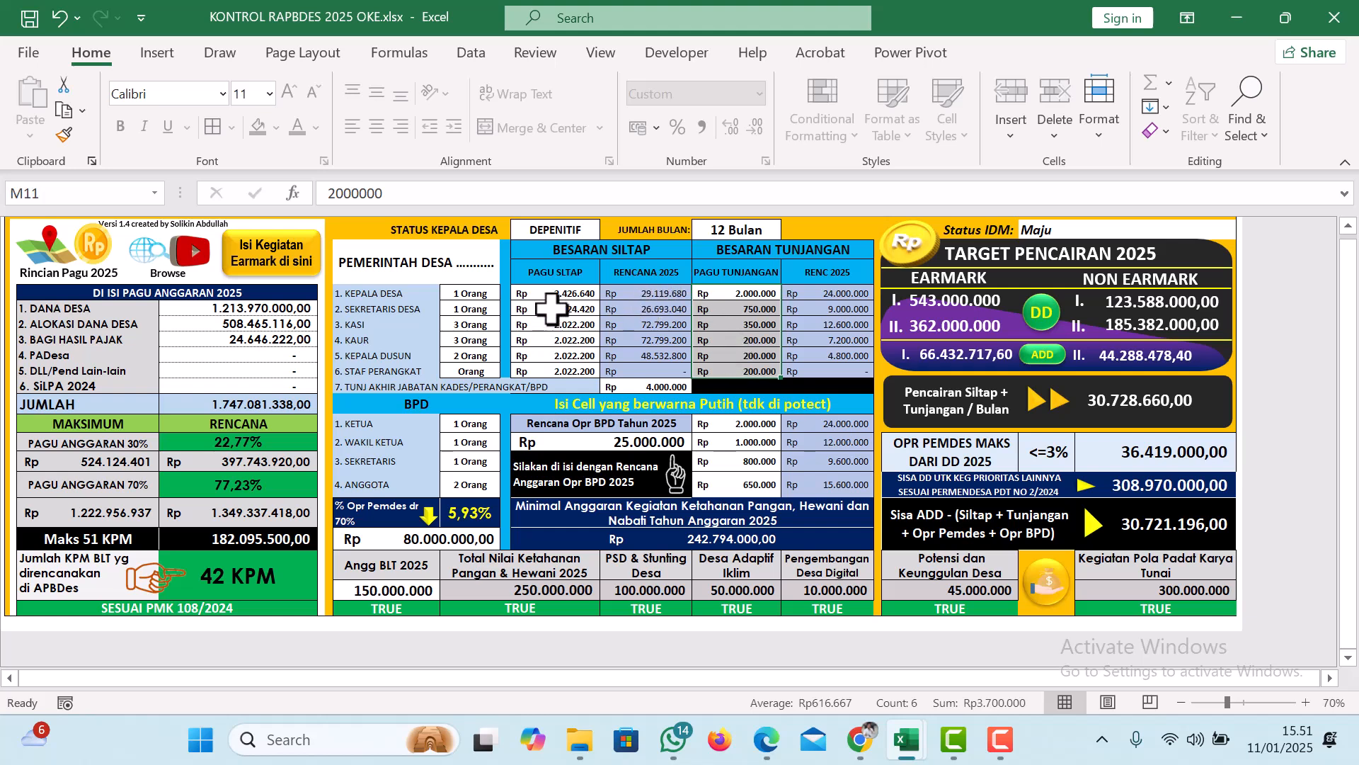
{"action": "left_click", "coordinate": [576, 308]}
{"action": "left_click", "coordinate": [672, 385]}
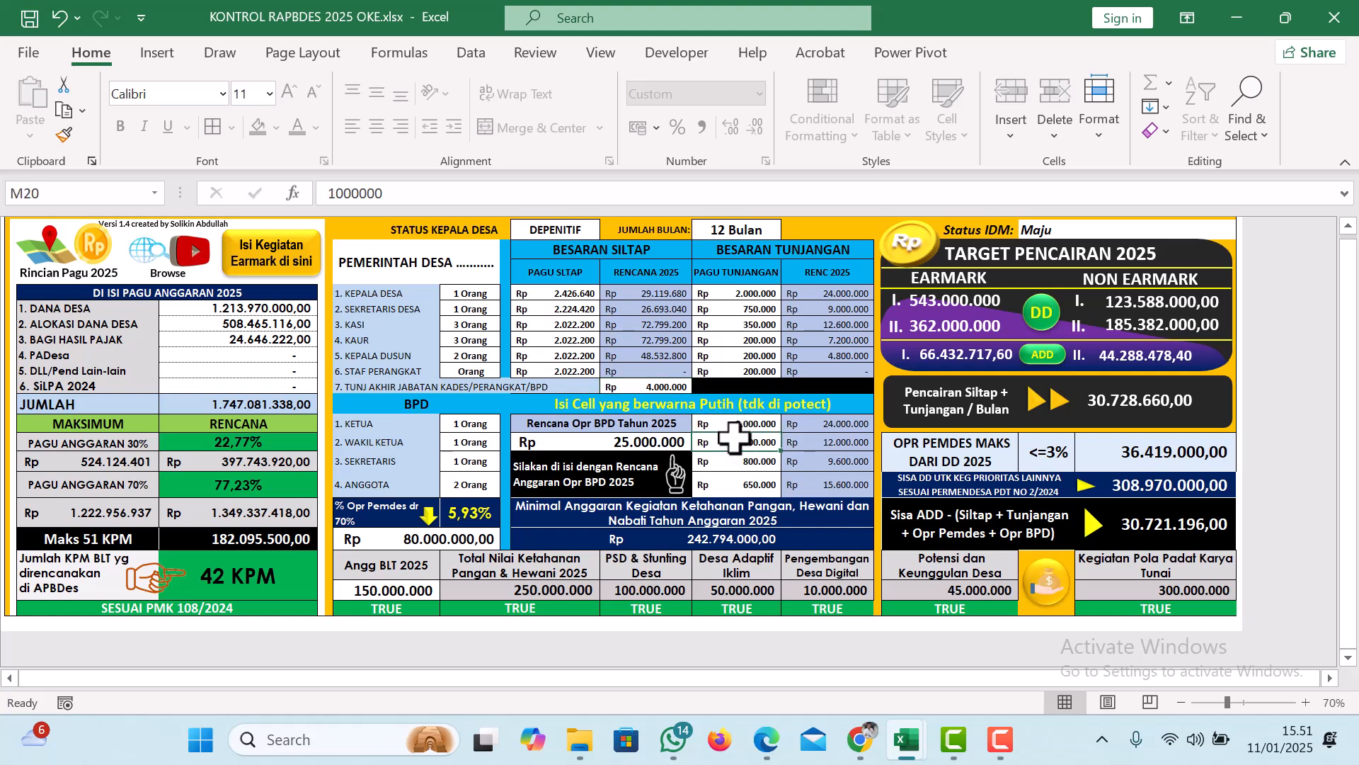
{"action": "left_click_drag", "start_coordinate": [734, 424], "coordinate": [734, 487]}
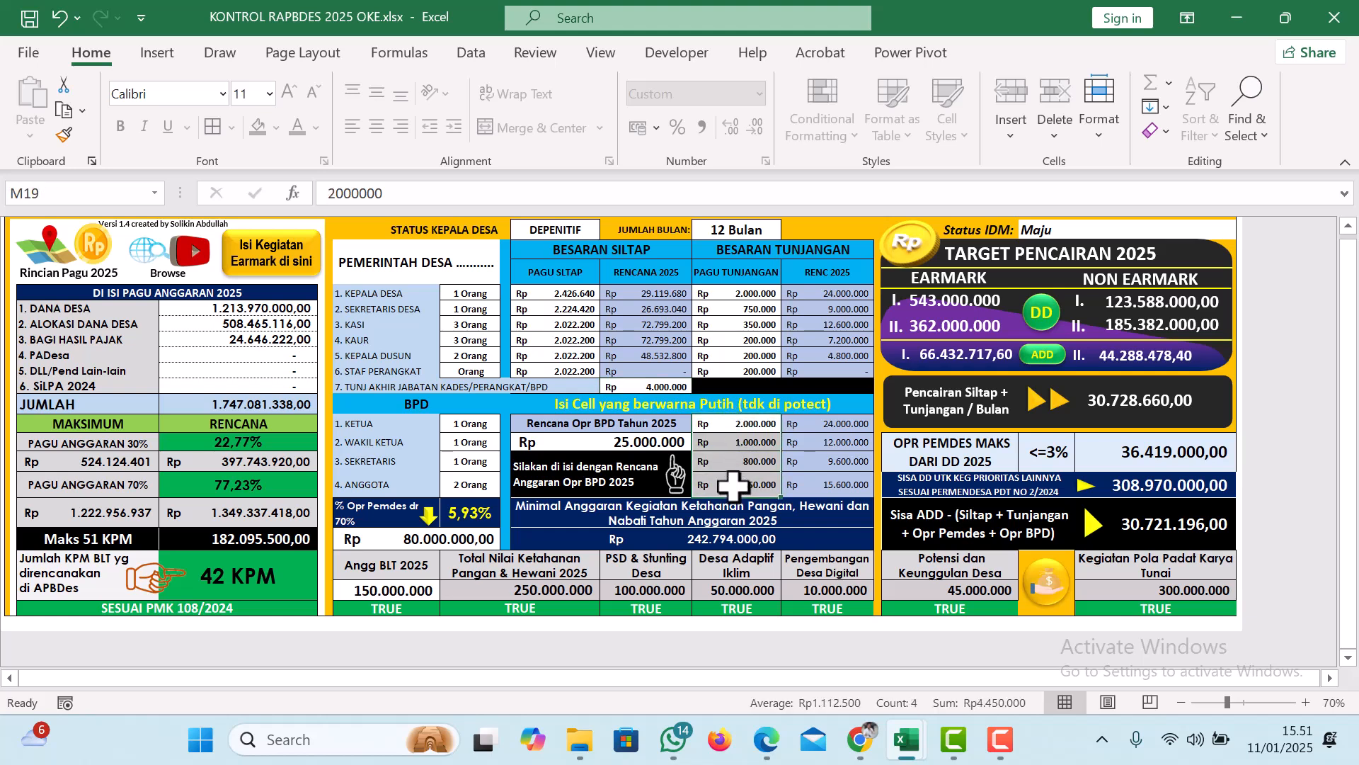
{"action": "left_click", "coordinate": [735, 423]}
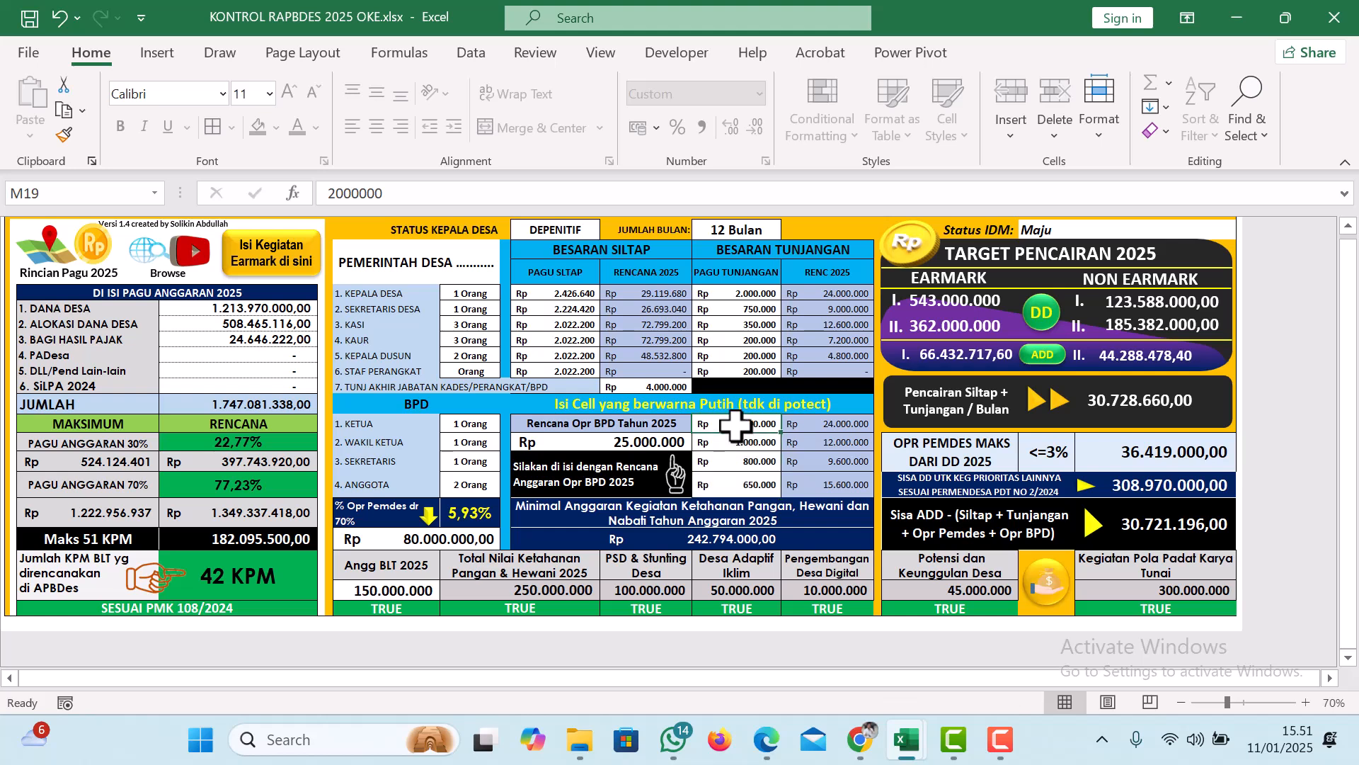
{"action": "left_click", "coordinate": [648, 439]}
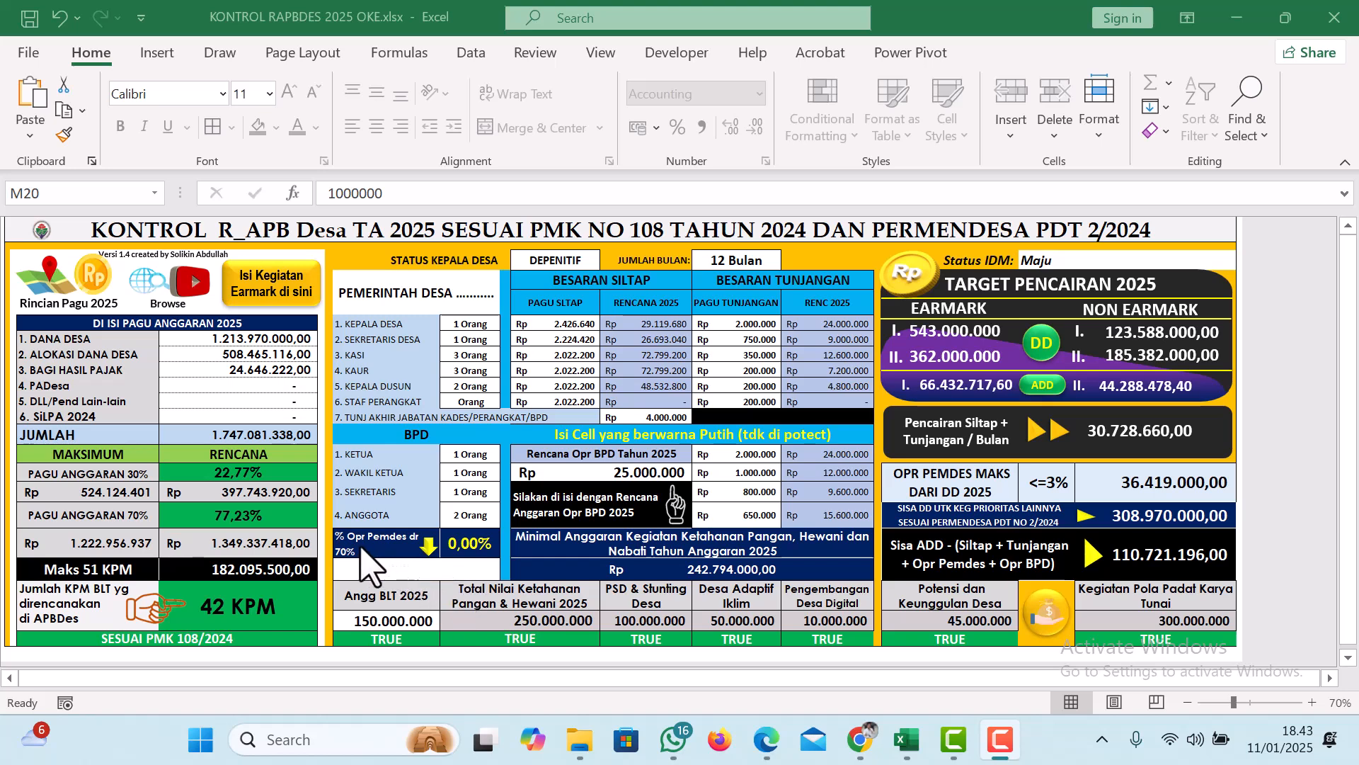
Step: Enter 80.000.000 as the village government operational budget under % Opr Pemdes dr 70%
{"action": "left_click", "coordinate": [397, 566]}
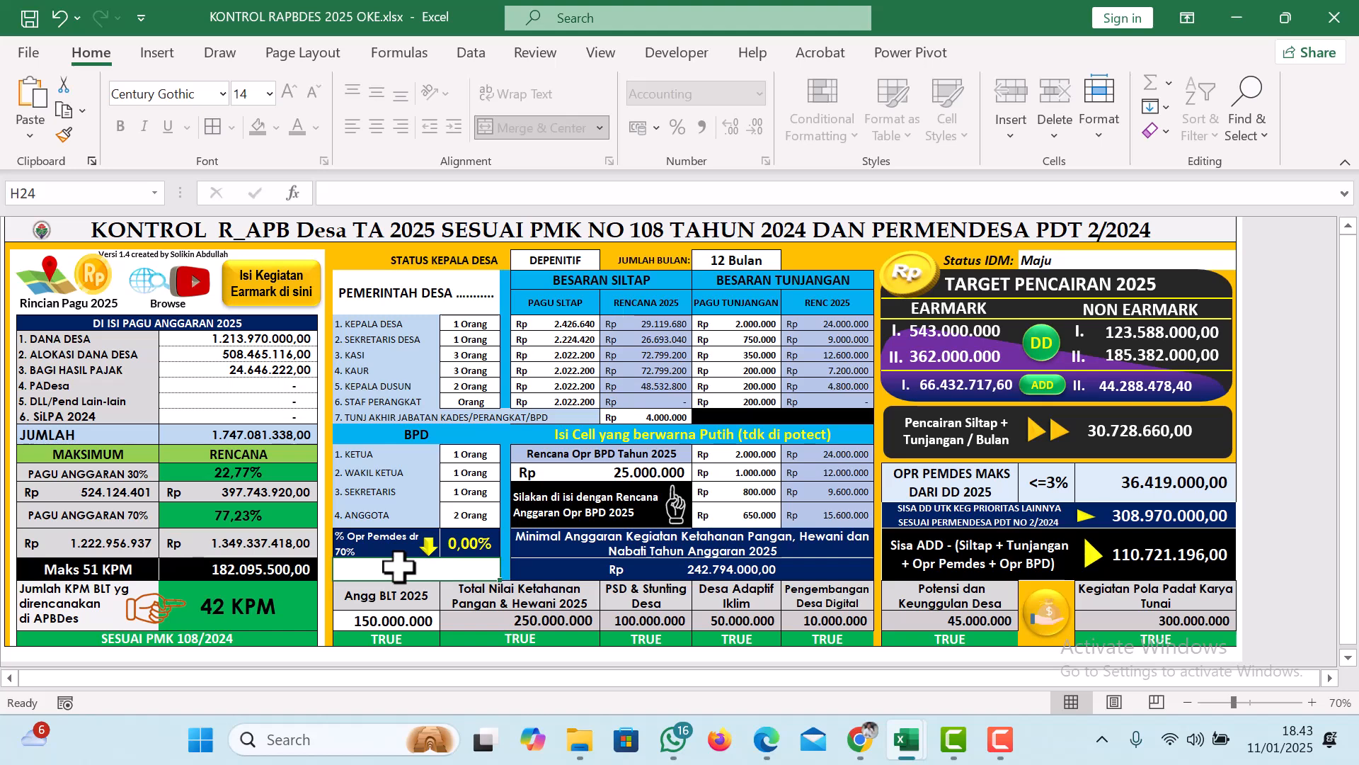
{"action": "type", "text": "80."}
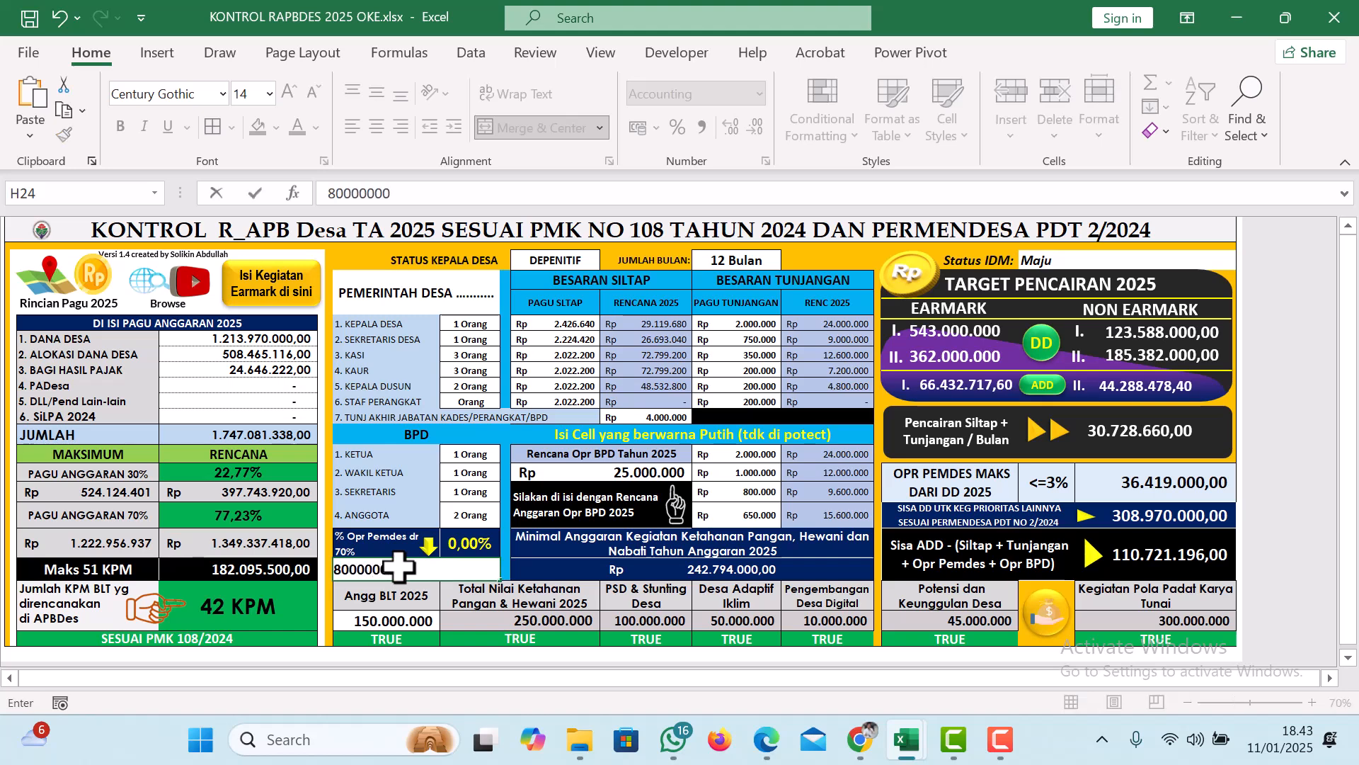
{"action": "type", "text": "000.000"}
{"action": "key", "text": "Return"}
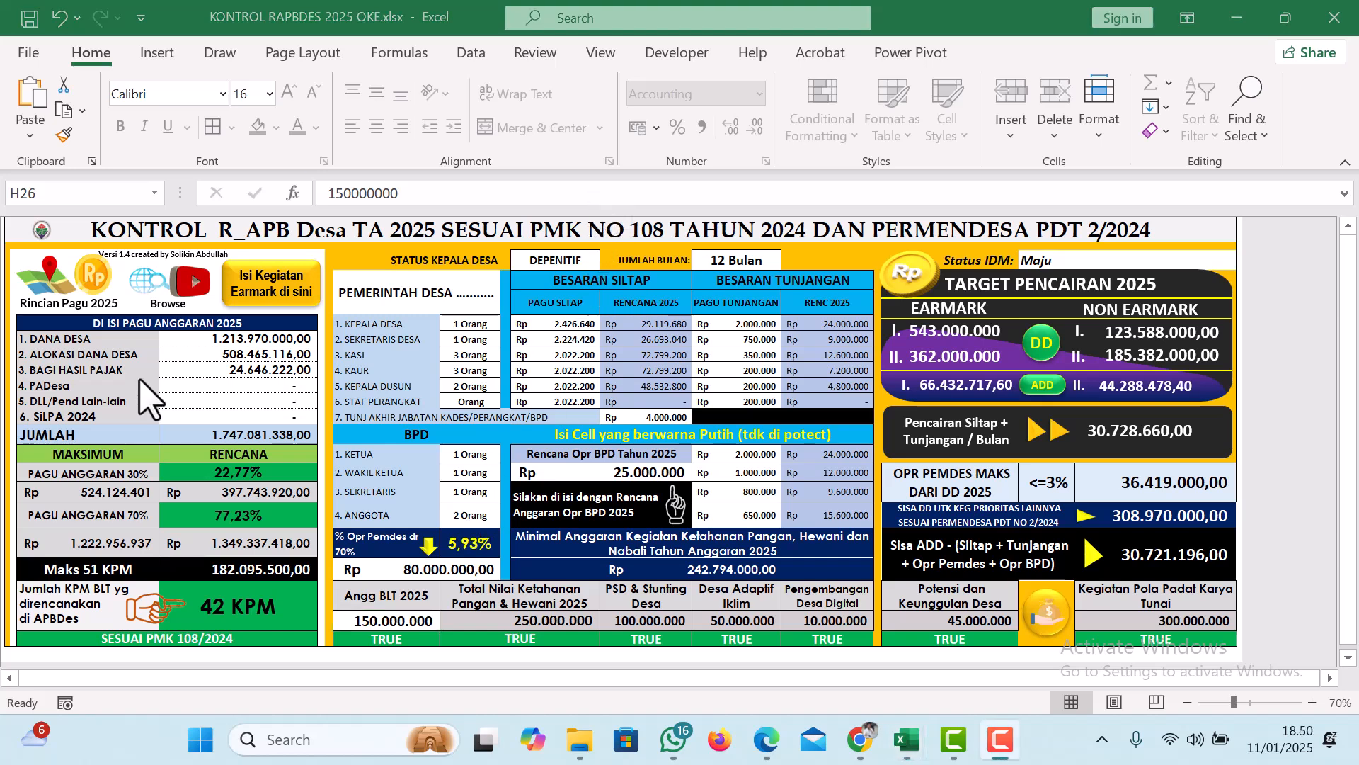
Step: Open the earmark activity recap and examine its six activity tables, from climate-adaptive village through cash-for-work development
{"action": "left_click", "coordinate": [301, 300]}
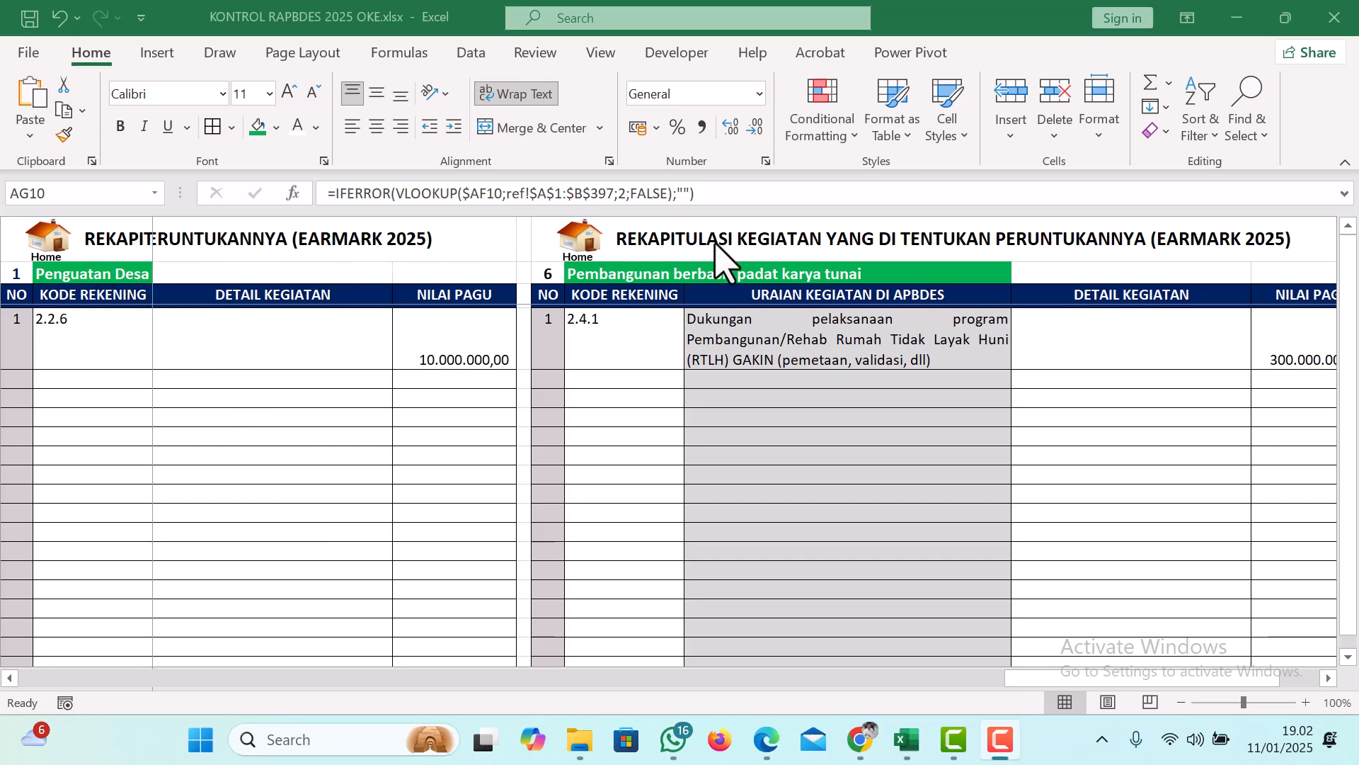
{"action": "left_click_drag", "start_coordinate": [1096, 676], "coordinate": [213, 737]}
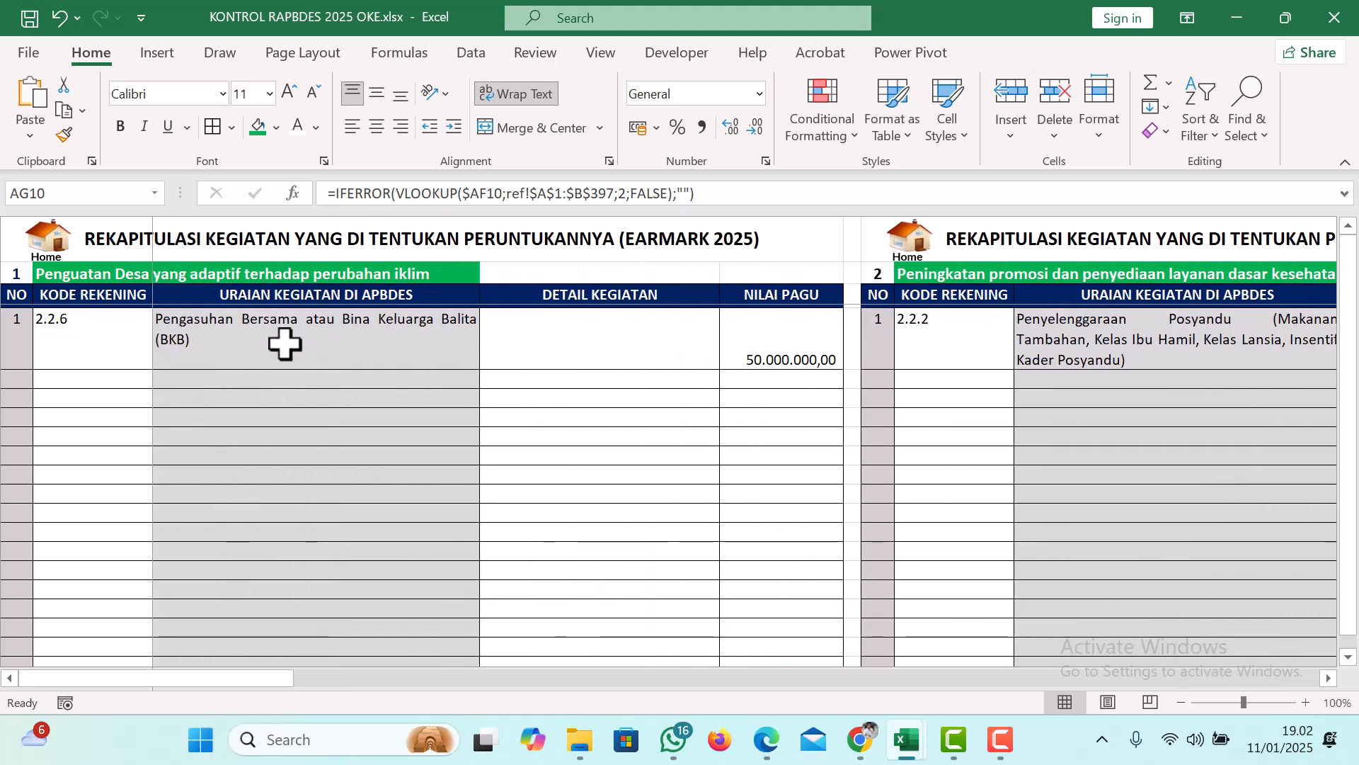
{"action": "left_click", "coordinate": [18, 276]}
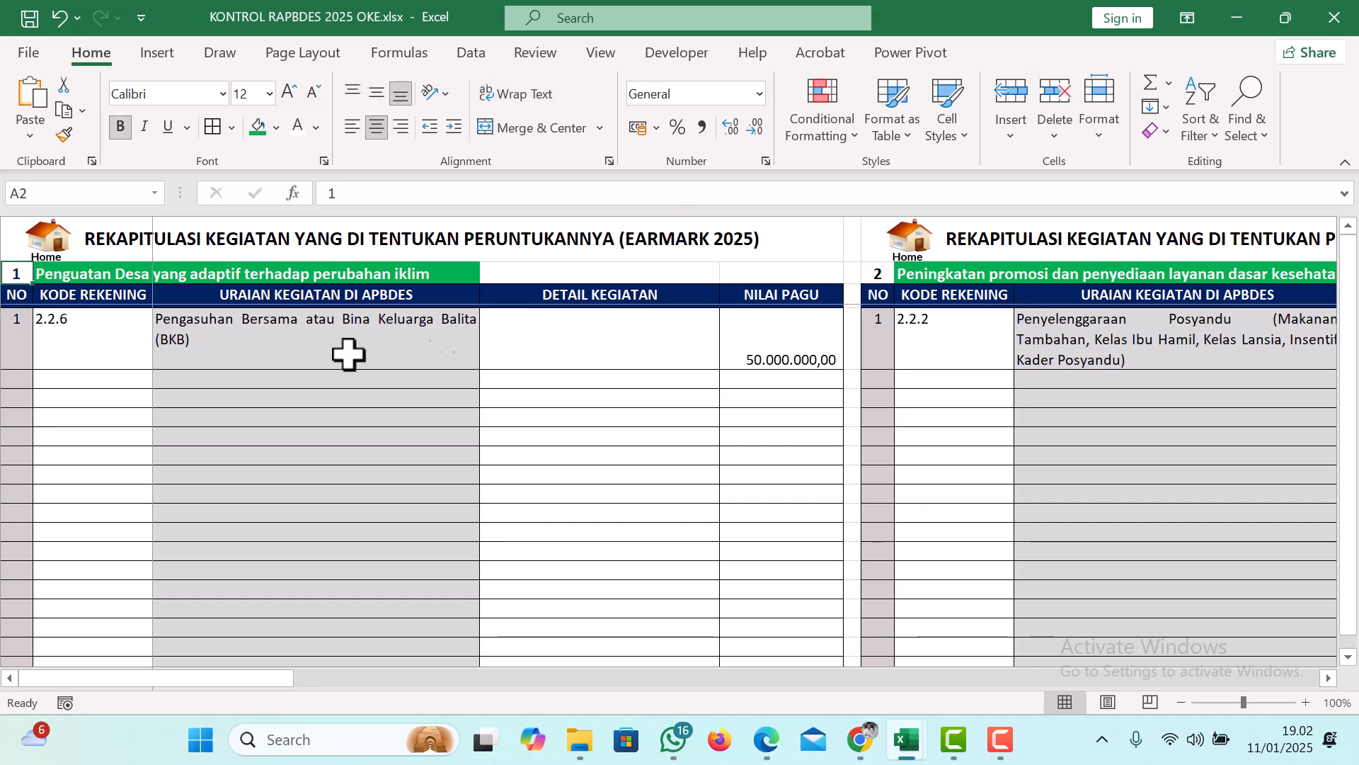
{"action": "left_click", "coordinate": [867, 265]}
{"action": "key", "text": "Right"}
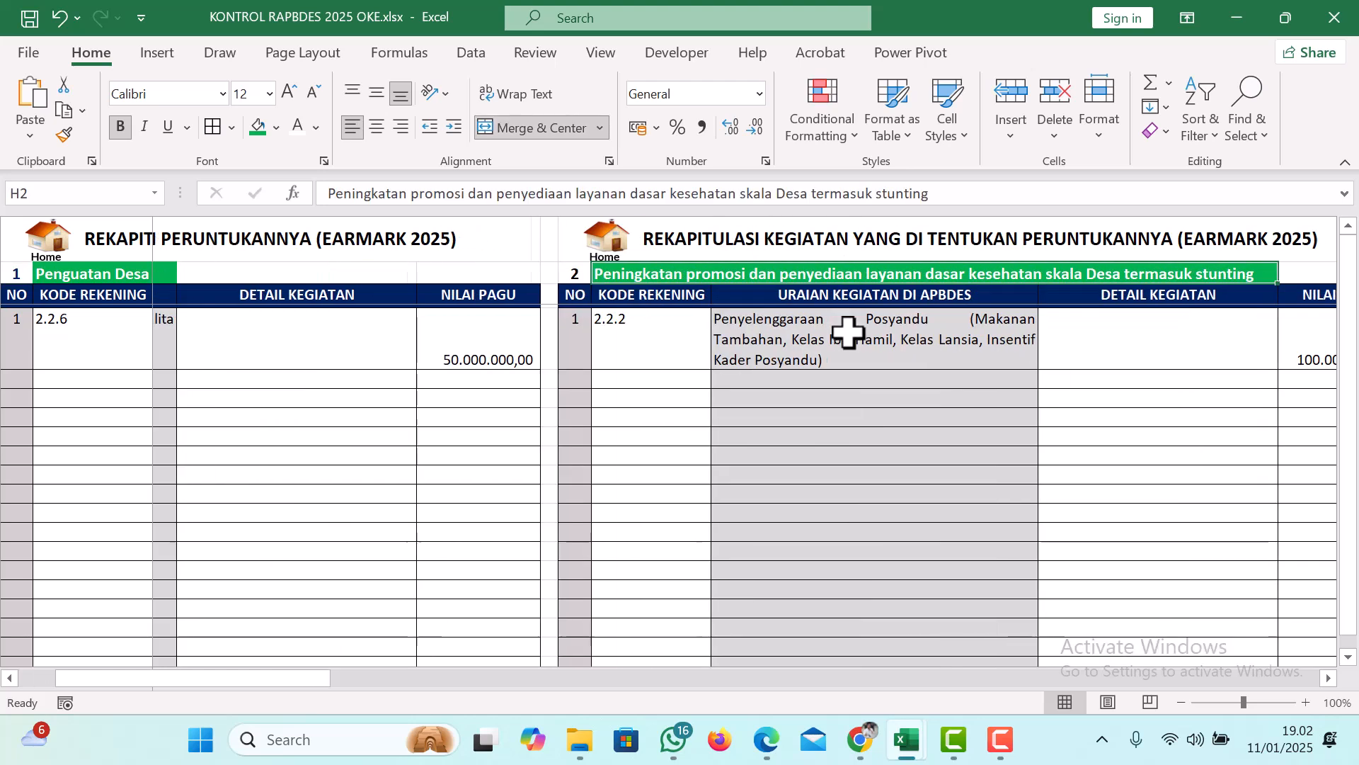
{"action": "key", "text": "Right"}
{"action": "key", "text": "Right"}
{"action": "key", "text": "Right"}
{"action": "key", "text": "Right"}
{"action": "key", "text": "Right"}
{"action": "key", "text": "Right"}
{"action": "key", "text": "Right"}
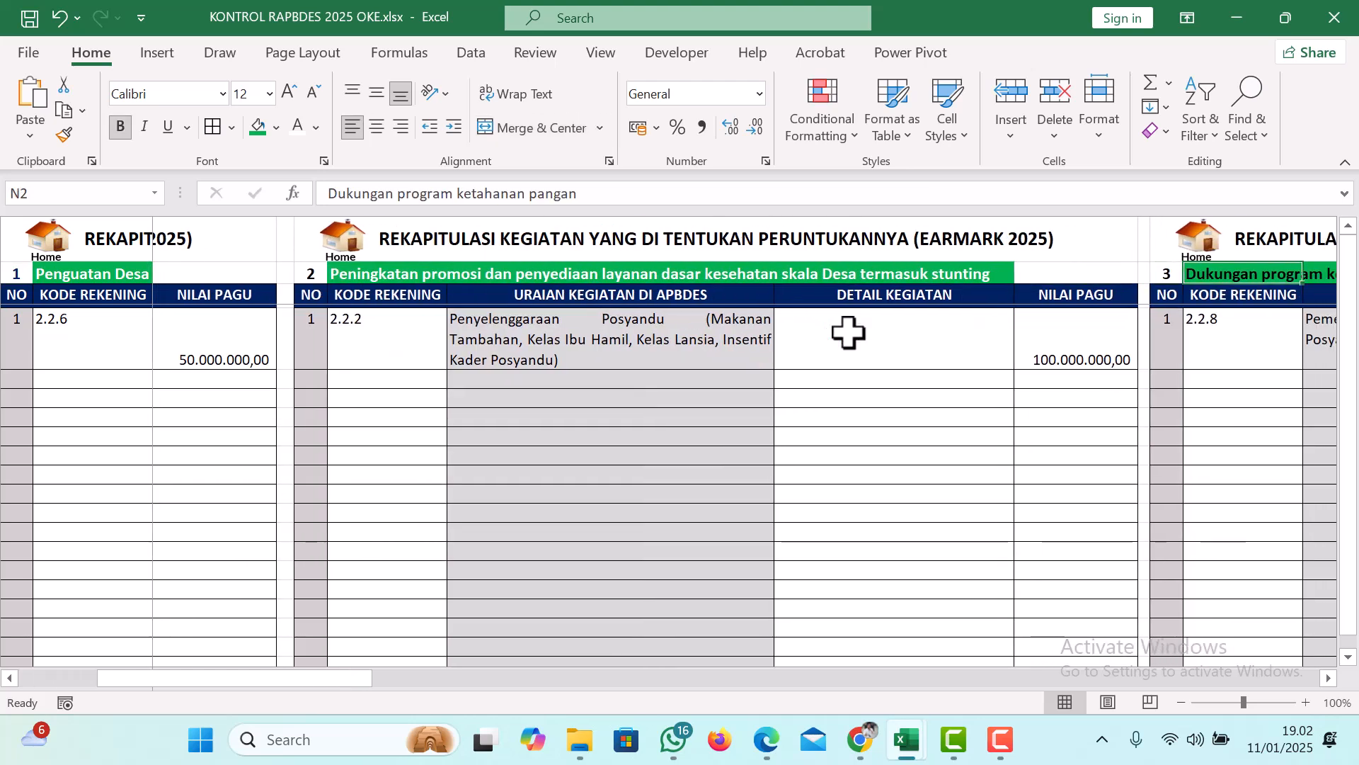
{"action": "key", "text": "Right"}
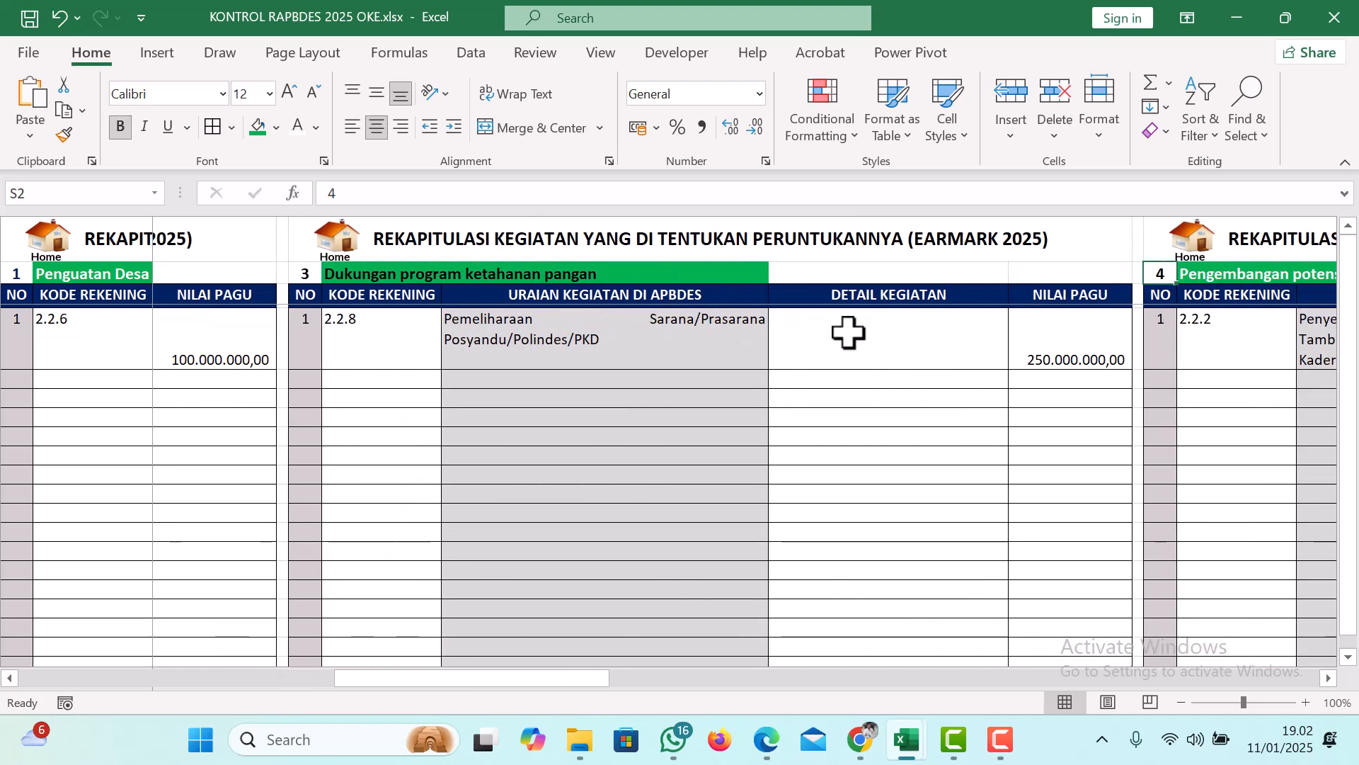
{"action": "key", "text": "Right"}
{"action": "key", "text": "Right"}
{"action": "key", "text": "Right"}
{"action": "key", "text": "Right"}
{"action": "key", "text": "Right"}
{"action": "key", "text": "Right"}
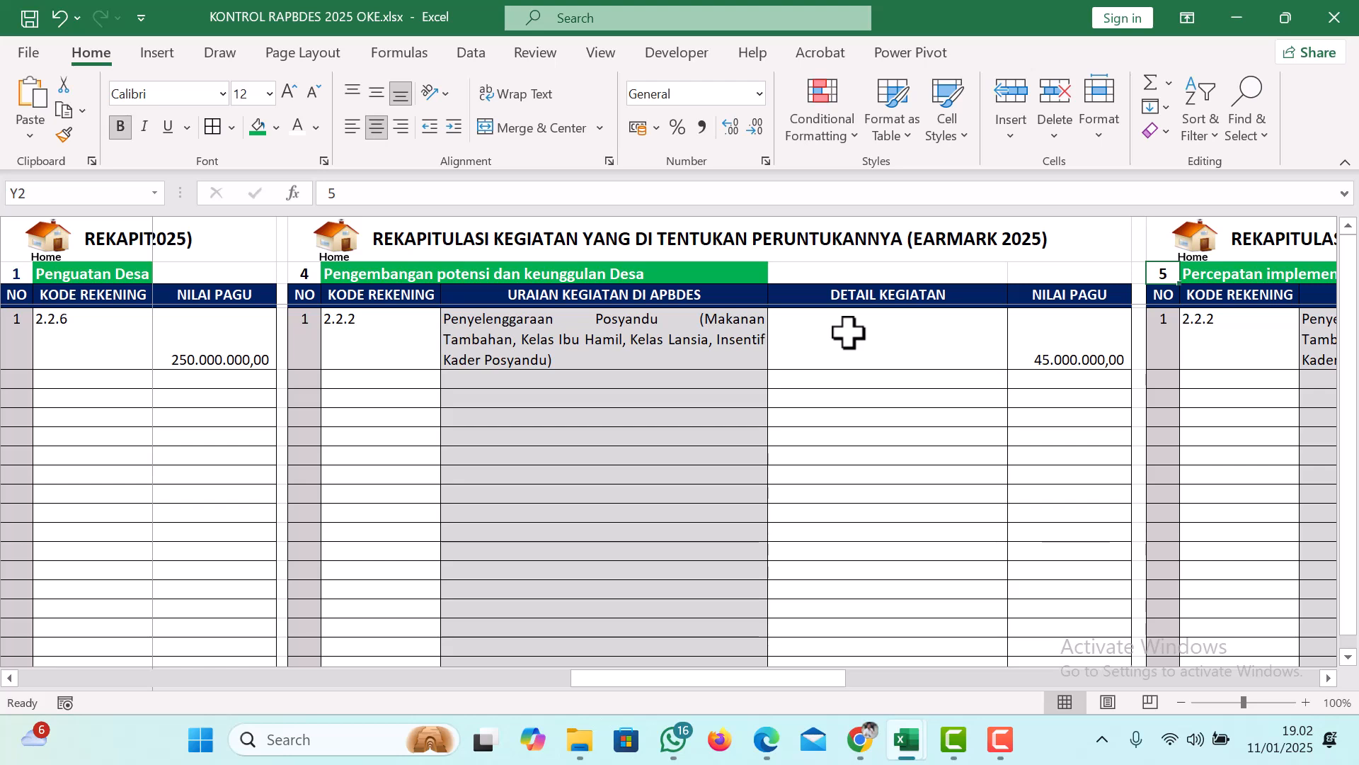
{"action": "key", "text": "Right"}
{"action": "key", "text": "Right"}
{"action": "key", "text": "Right"}
{"action": "key", "text": "Right"}
{"action": "key", "text": "Right"}
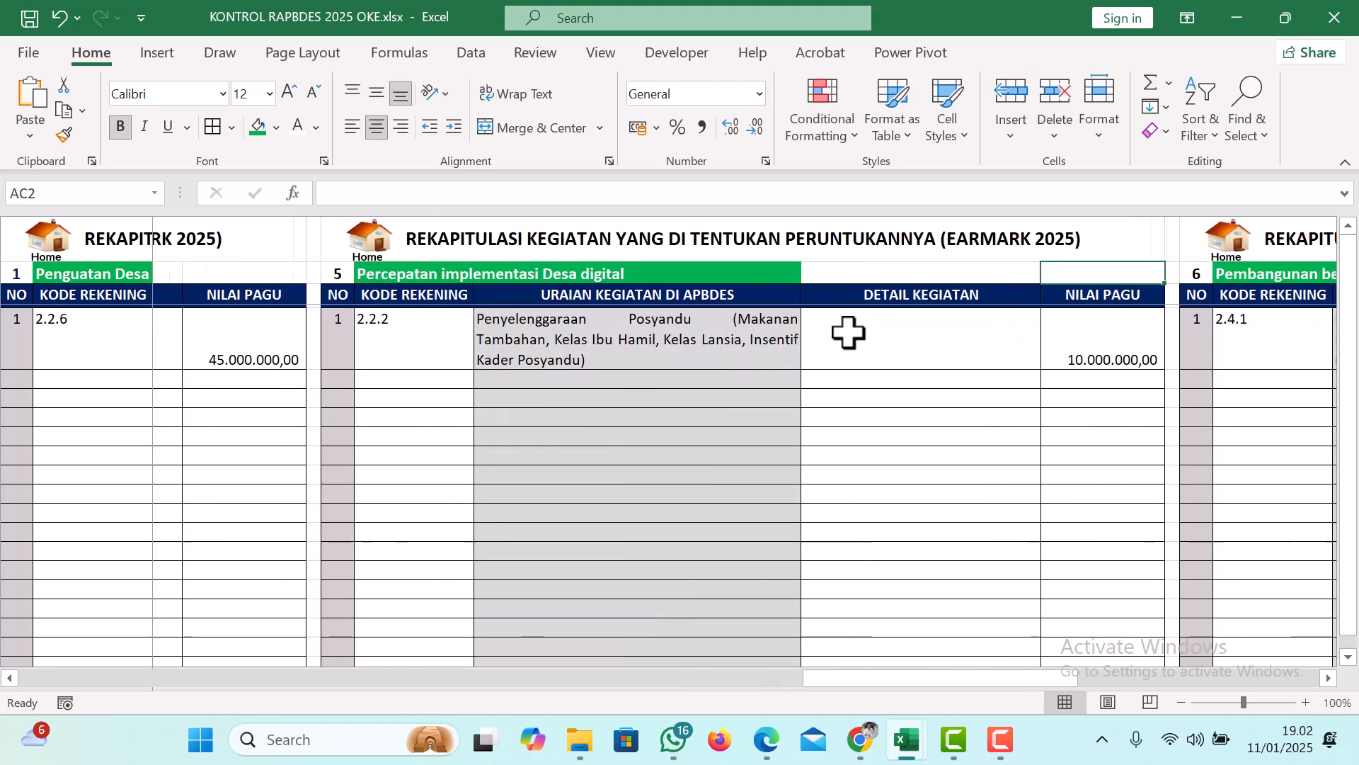
{"action": "key", "text": "Right"}
{"action": "key", "text": "Right"}
{"action": "key", "text": "Right"}
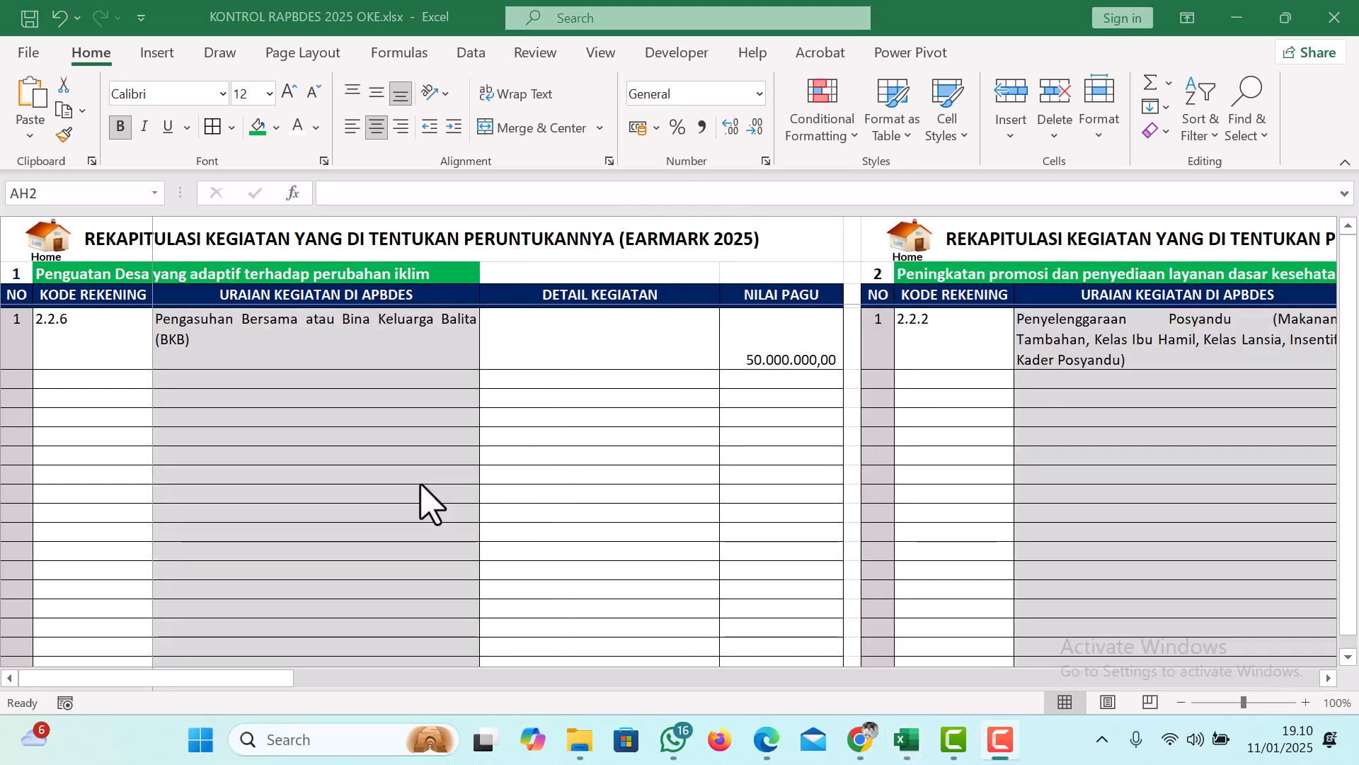
{"action": "scroll", "coordinate": [328, 421], "scroll_direction": "down", "scroll_amount": 3}
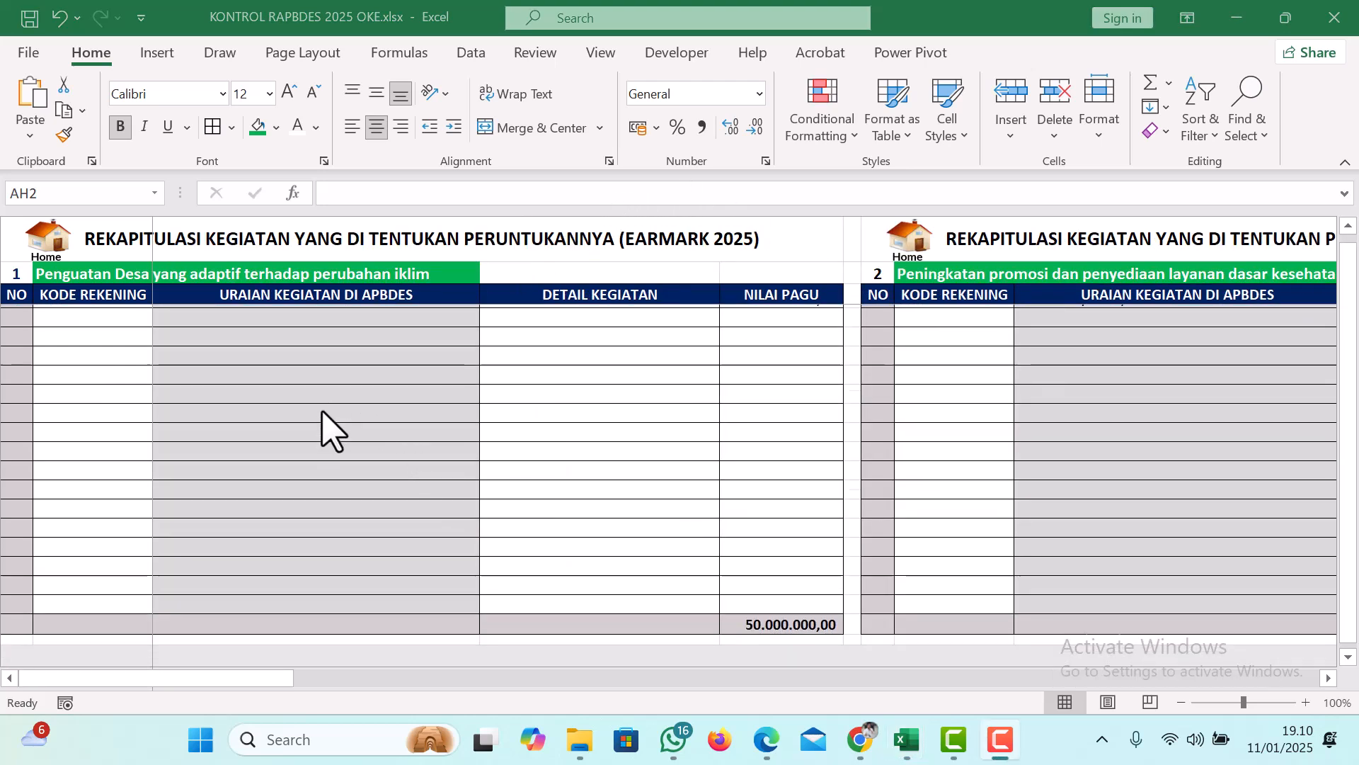
{"action": "scroll", "coordinate": [328, 423], "scroll_direction": "up", "scroll_amount": 3}
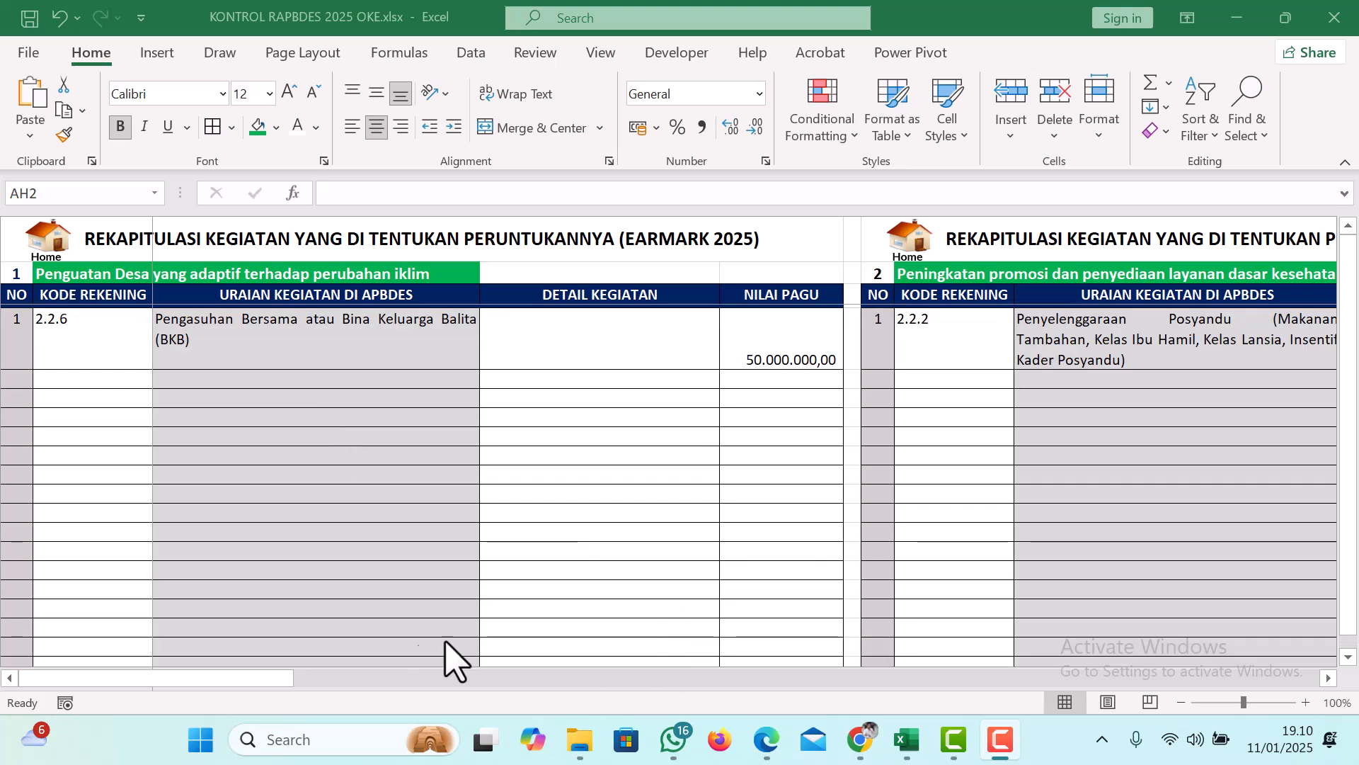
{"action": "left_click_drag", "start_coordinate": [291, 678], "coordinate": [235, 639]}
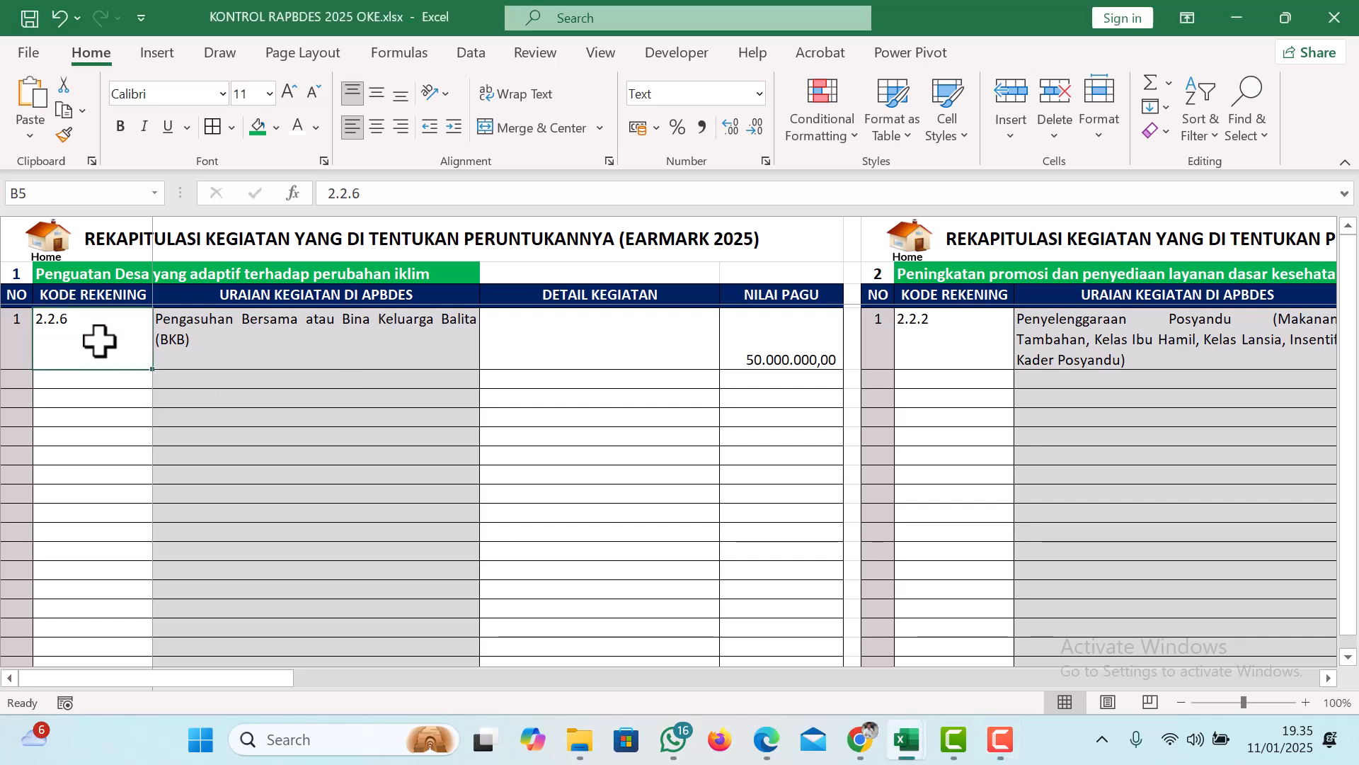
Step: Change the account code of the first activity in the climate adaptation table to 2.2.5
{"action": "type", "text": "2"}
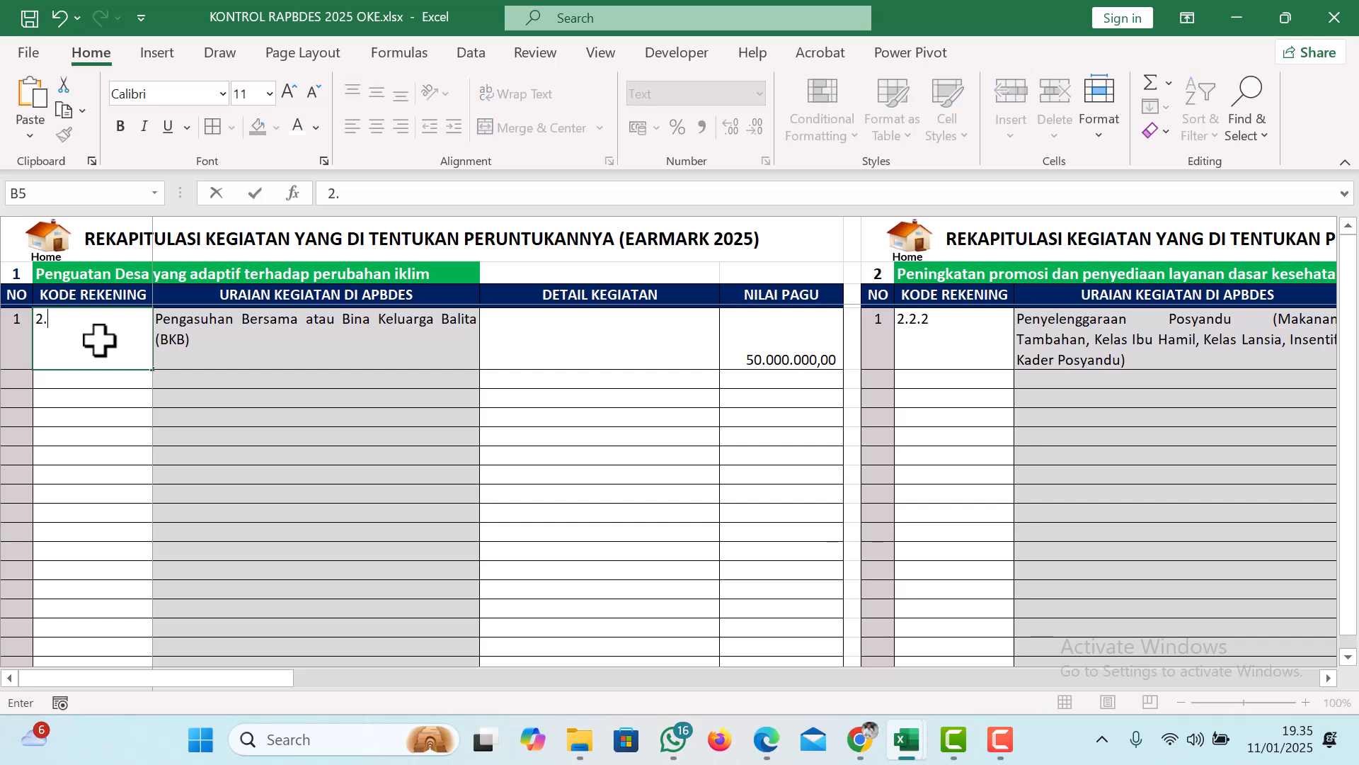
{"action": "type", "text": ".2.5"}
{"action": "key", "text": "Return"}
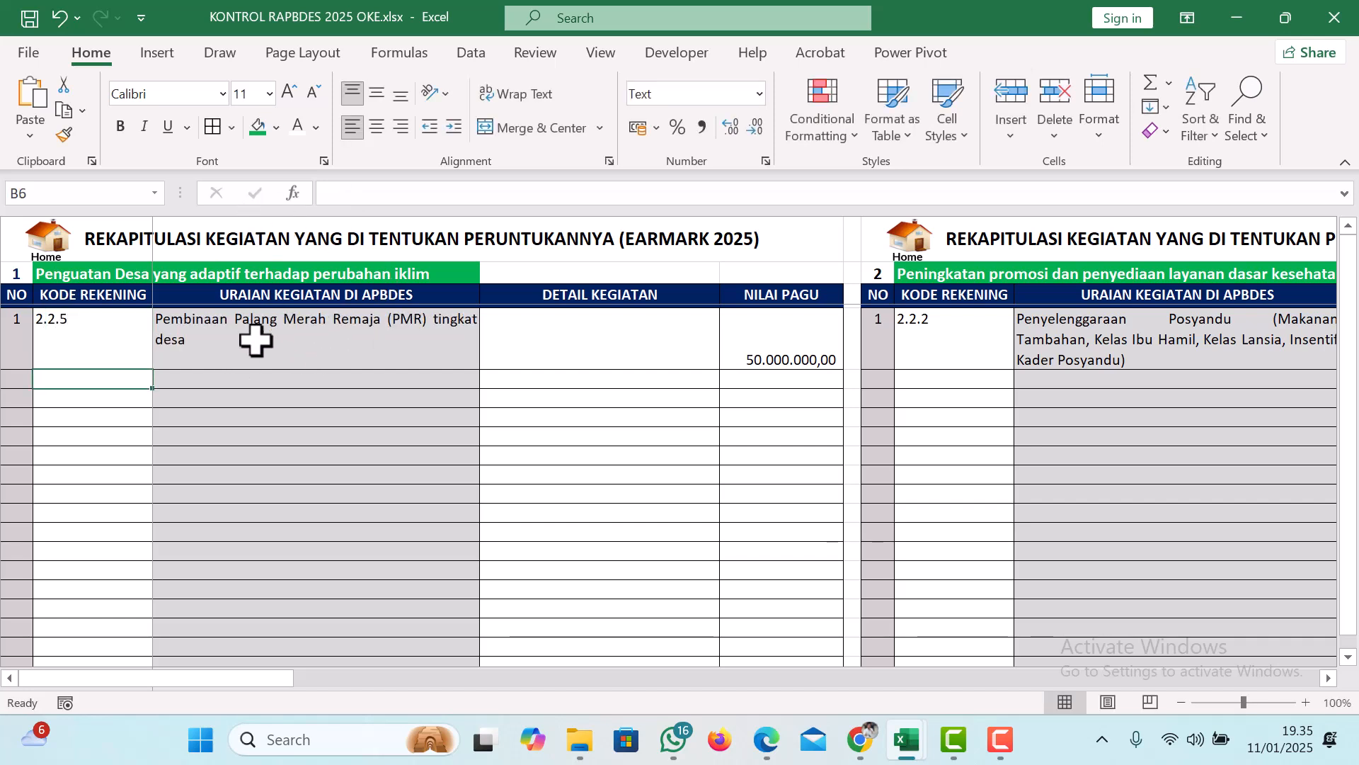
Step: Set the Nilai Pagu of the first climate adaptation activity to 75.000.000 and check the end of the table
{"action": "left_click", "coordinate": [588, 341]}
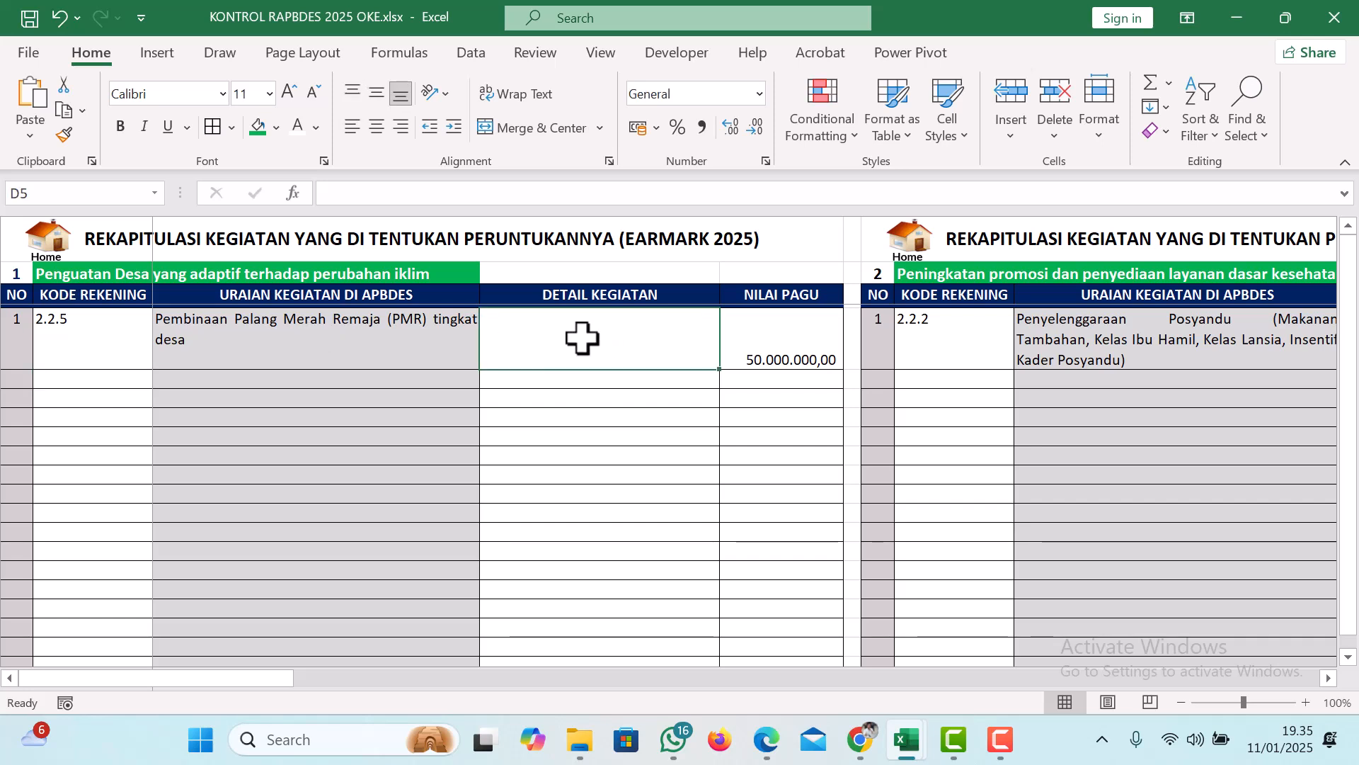
{"action": "left_click", "coordinate": [764, 347]}
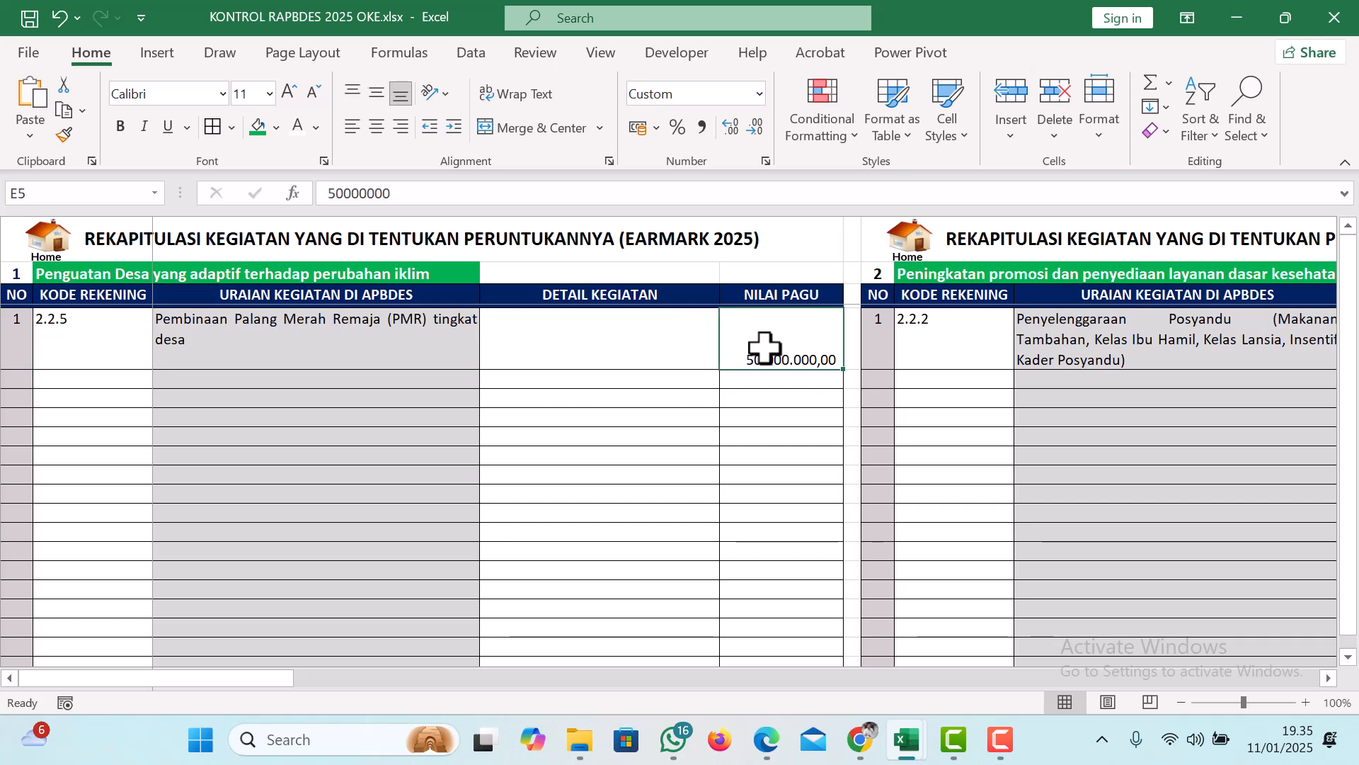
{"action": "type", "text": "7"}
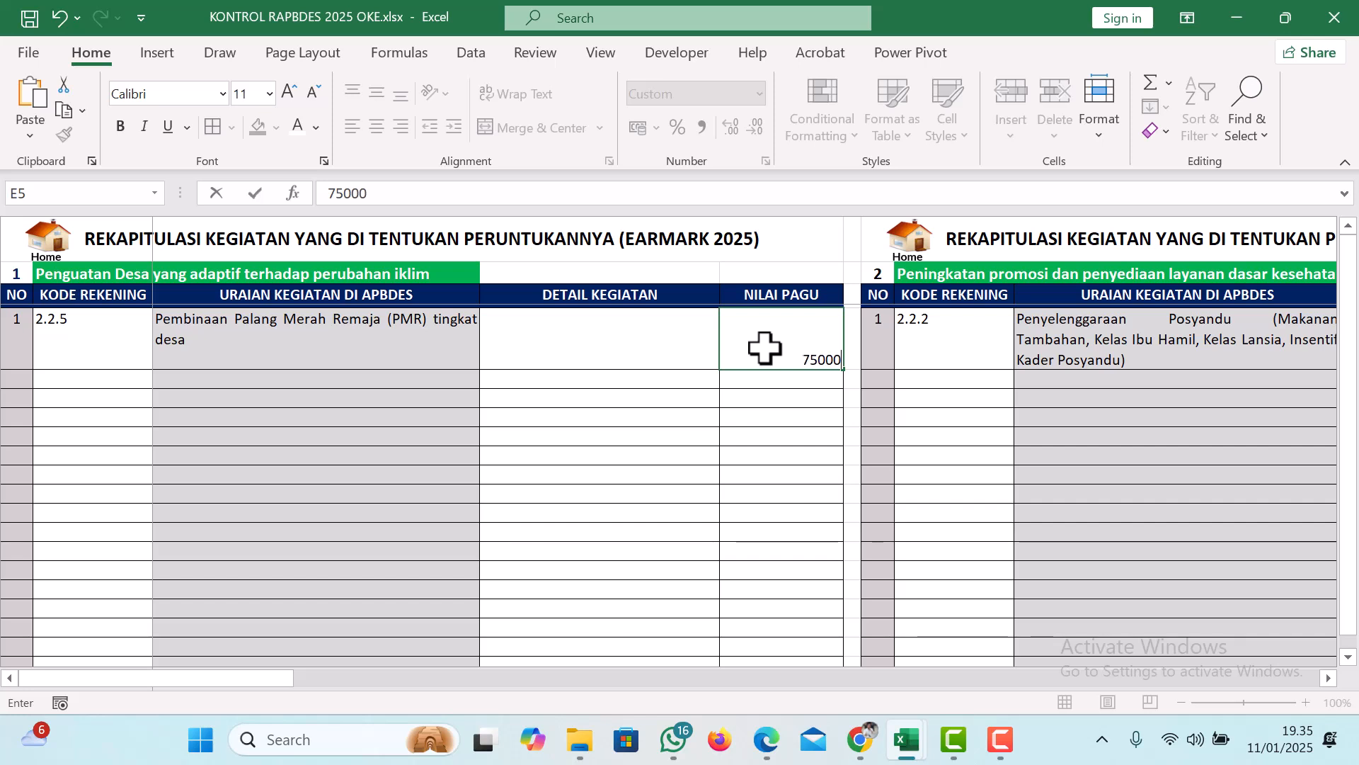
{"action": "key", "text": "Return"}
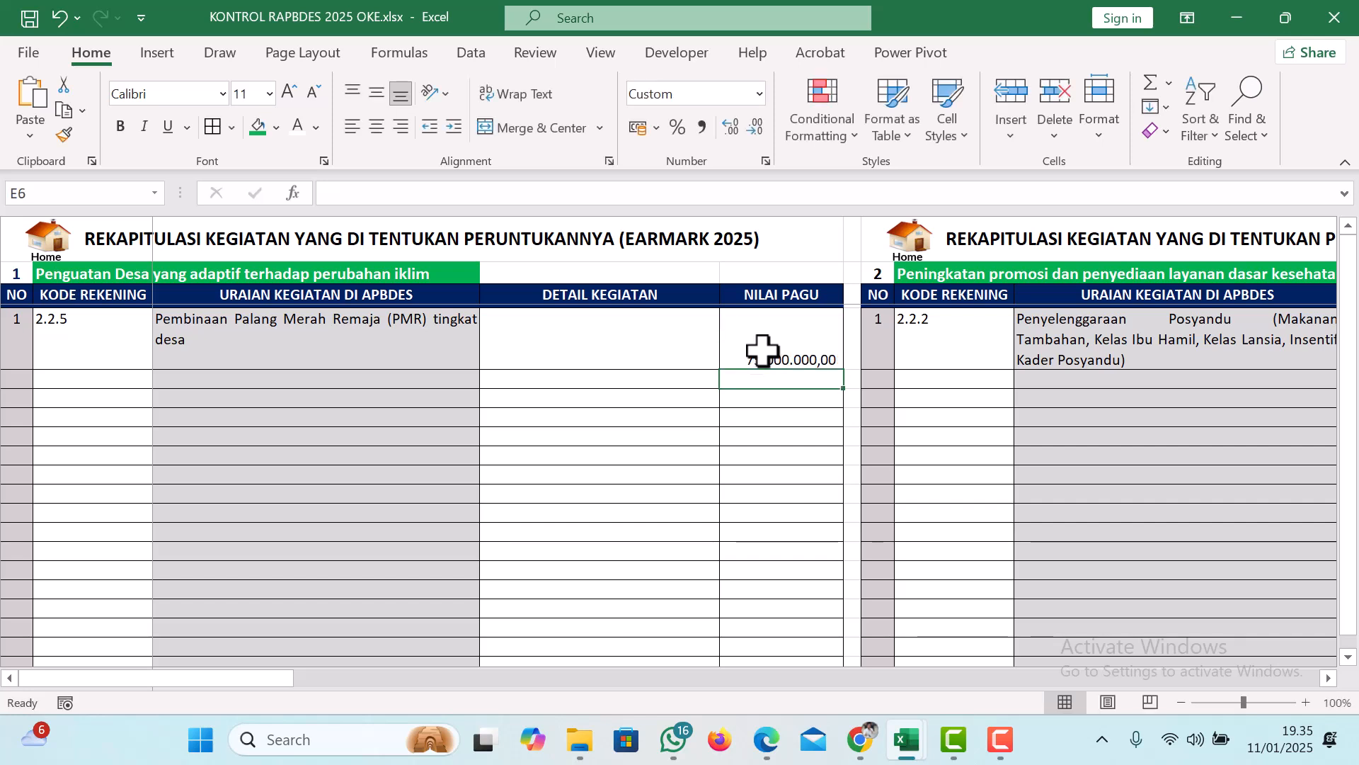
{"action": "scroll", "coordinate": [728, 449], "scroll_direction": "down", "scroll_amount": 3}
{"action": "scroll", "coordinate": [695, 460], "scroll_direction": "up", "scroll_amount": 3}
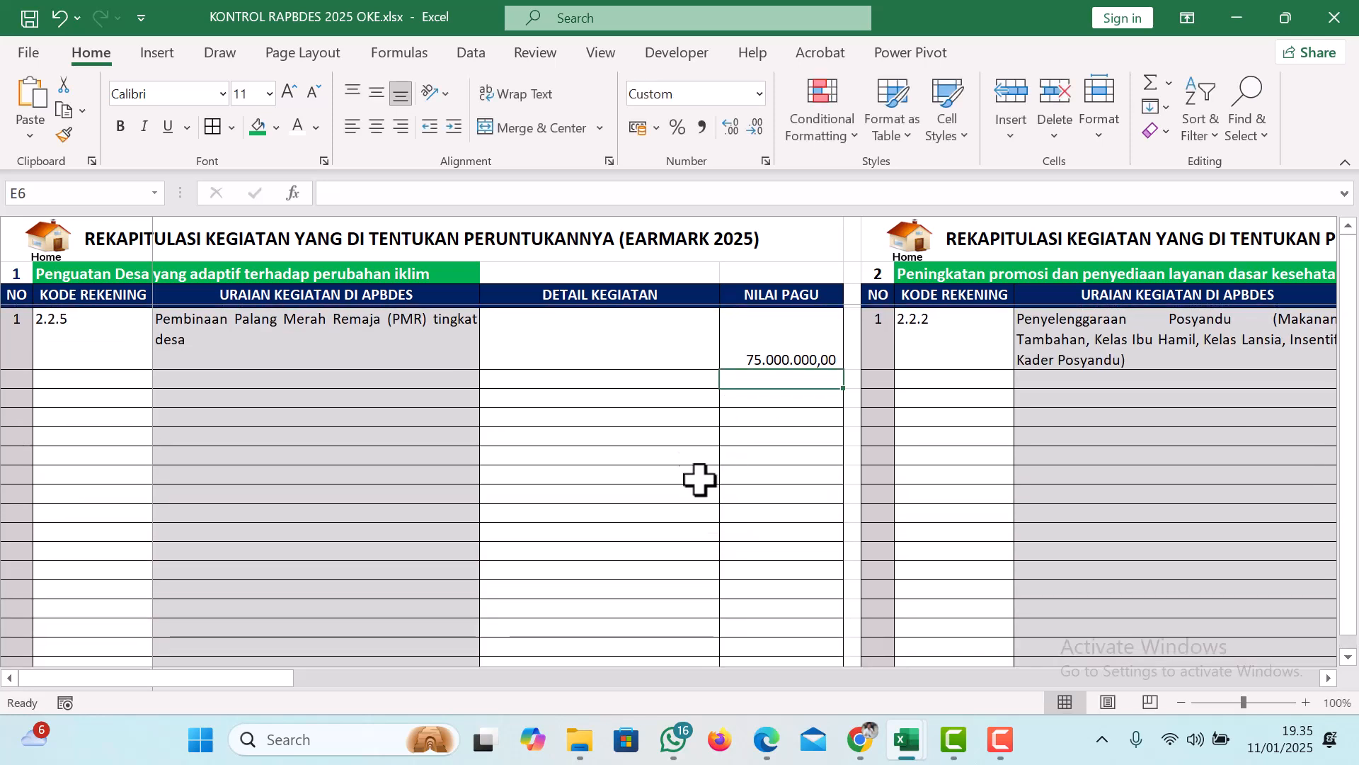
Step: Change the first account code in the health and stunting table to 3.2.1, and return to the main control sheet
{"action": "left_click_drag", "start_coordinate": [277, 681], "coordinate": [410, 693]}
{"action": "left_click", "coordinate": [254, 341]}
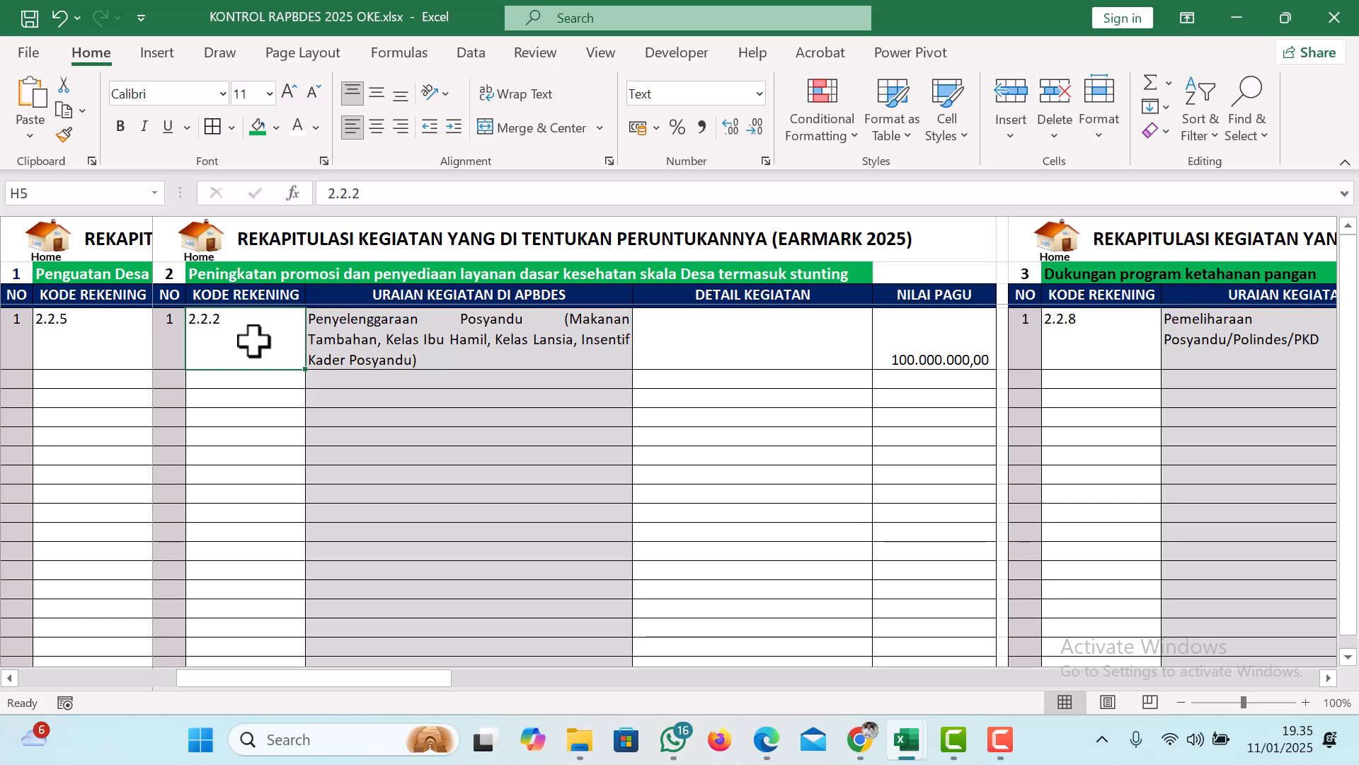
{"action": "type", "text": "3"}
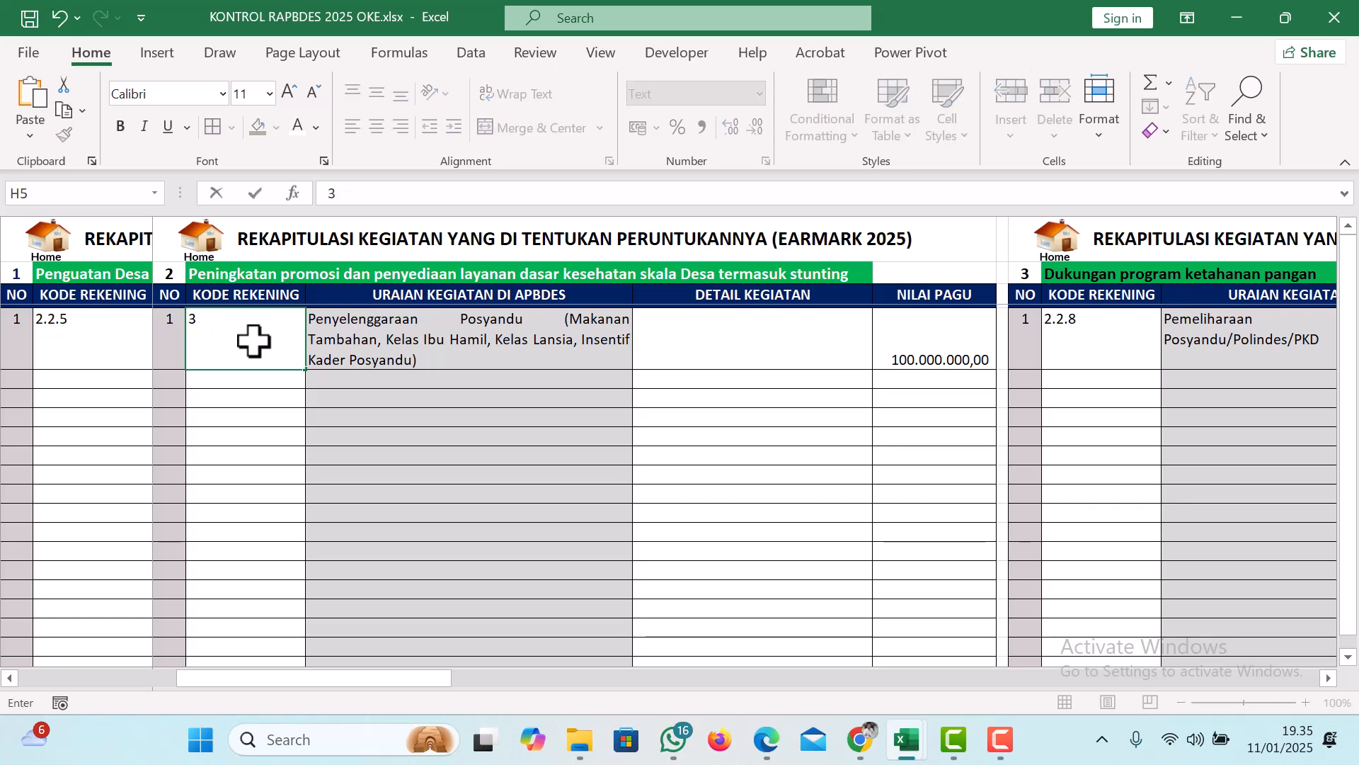
{"action": "type", "text": ".2.1"}
{"action": "key", "text": "Return"}
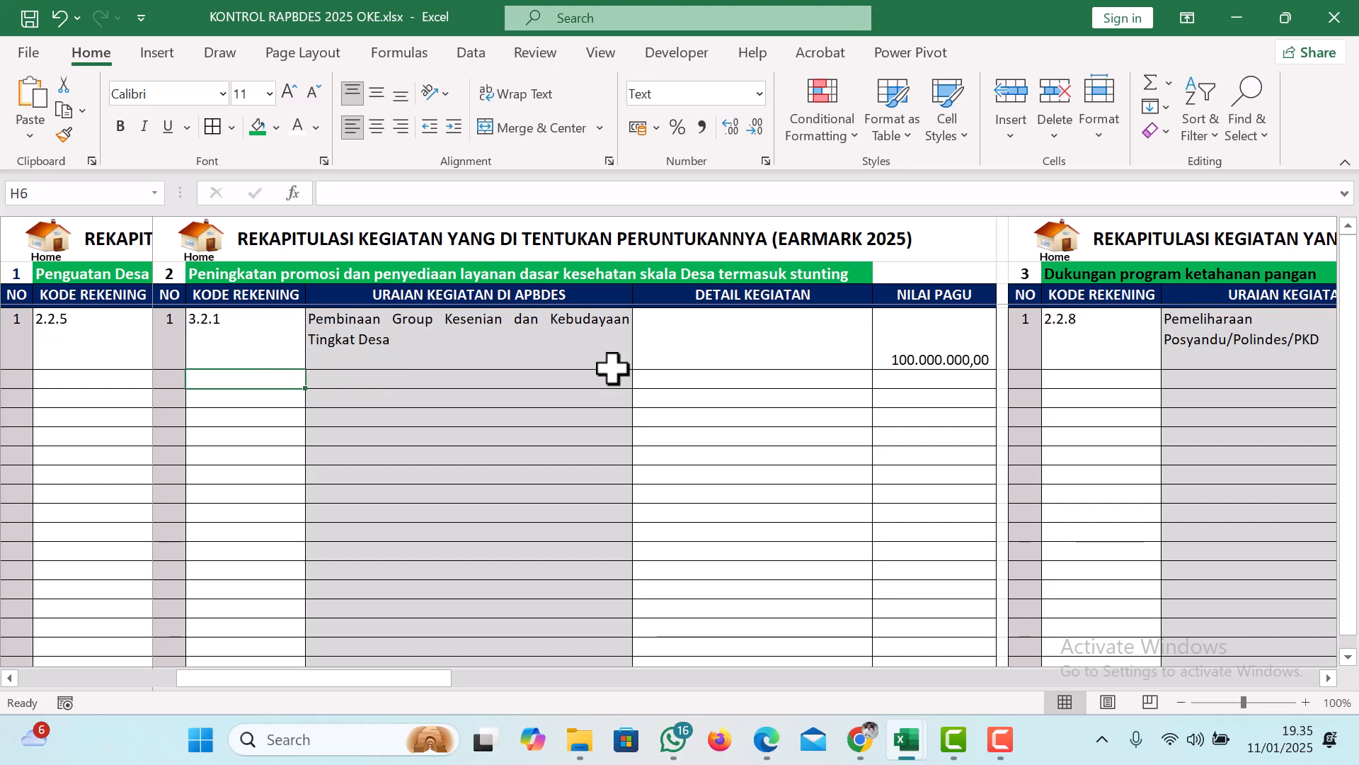
{"action": "left_click_drag", "start_coordinate": [448, 681], "coordinate": [100, 662]}
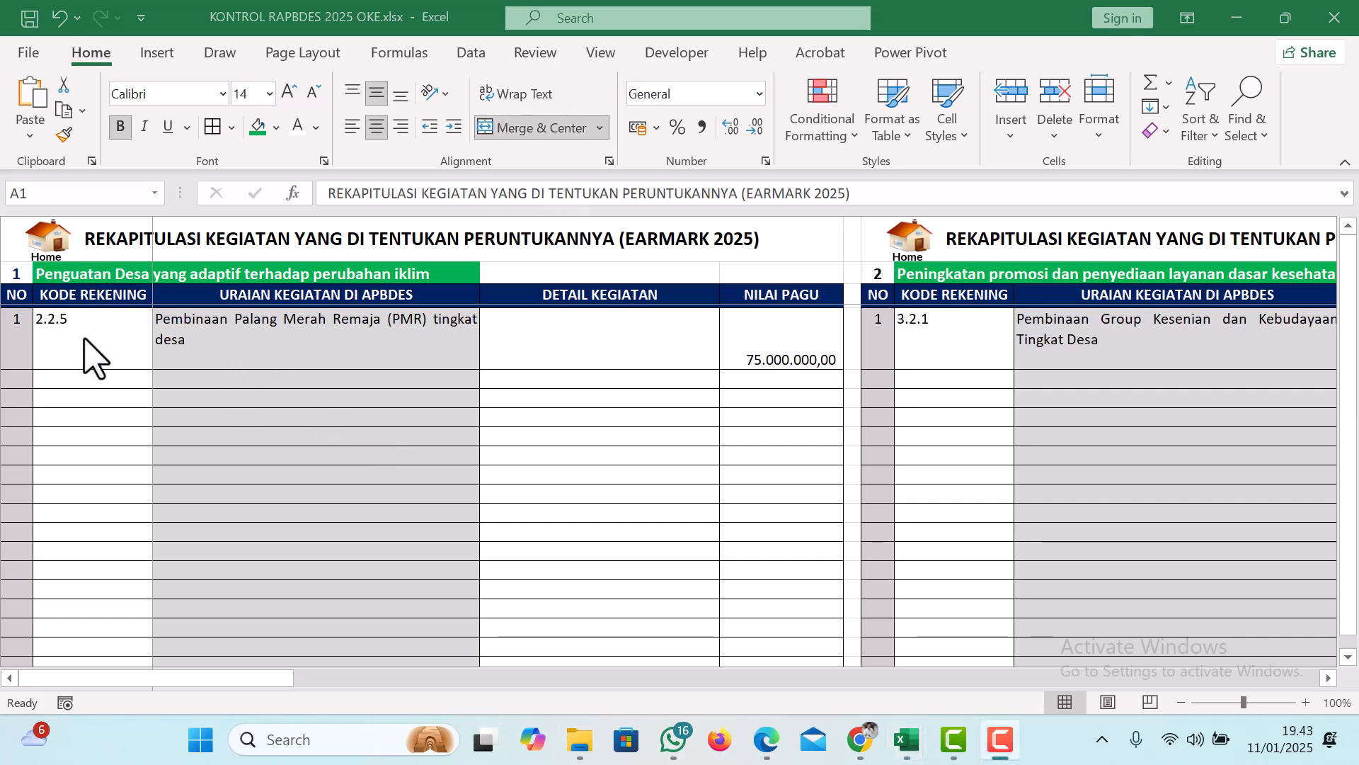
{"action": "left_click", "coordinate": [56, 244]}
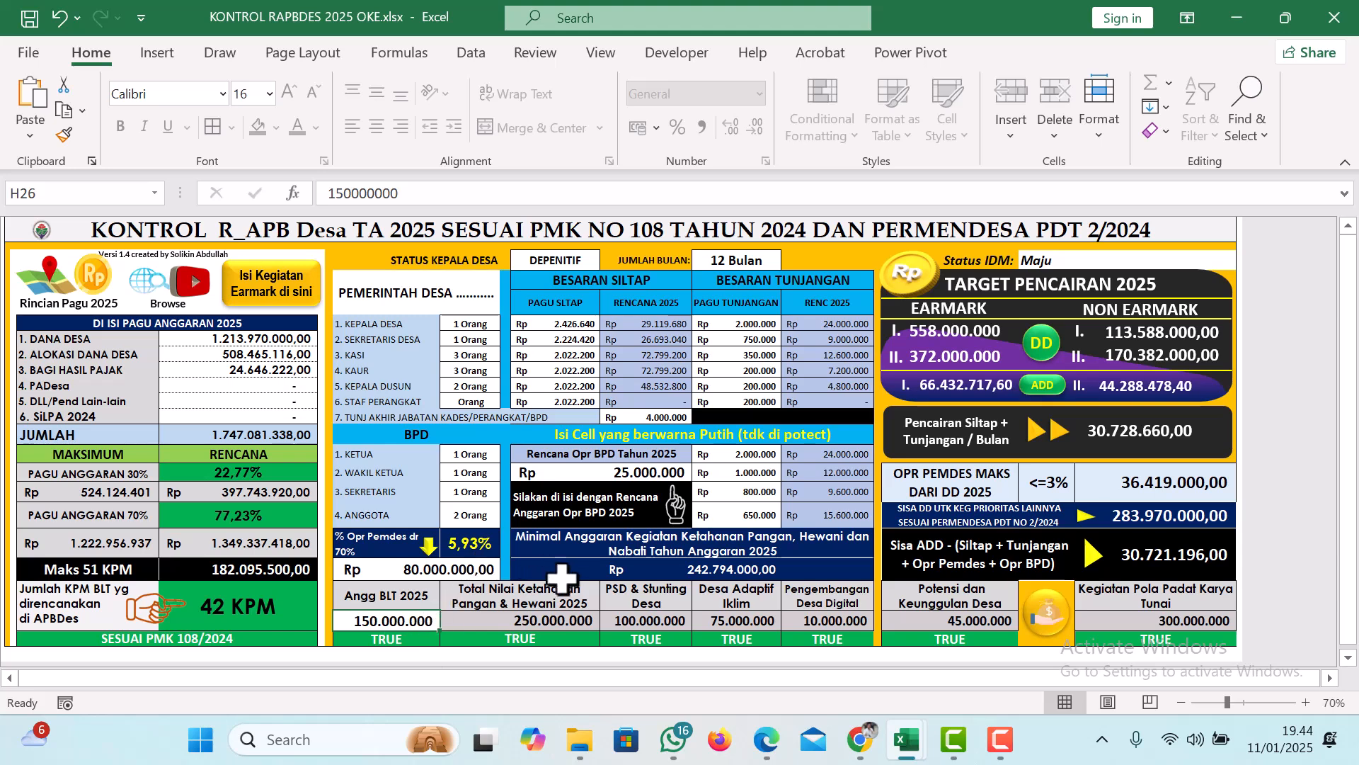
Step: Try a 2025 BLT budget of 200.000.000
{"action": "type", "text": "200"}
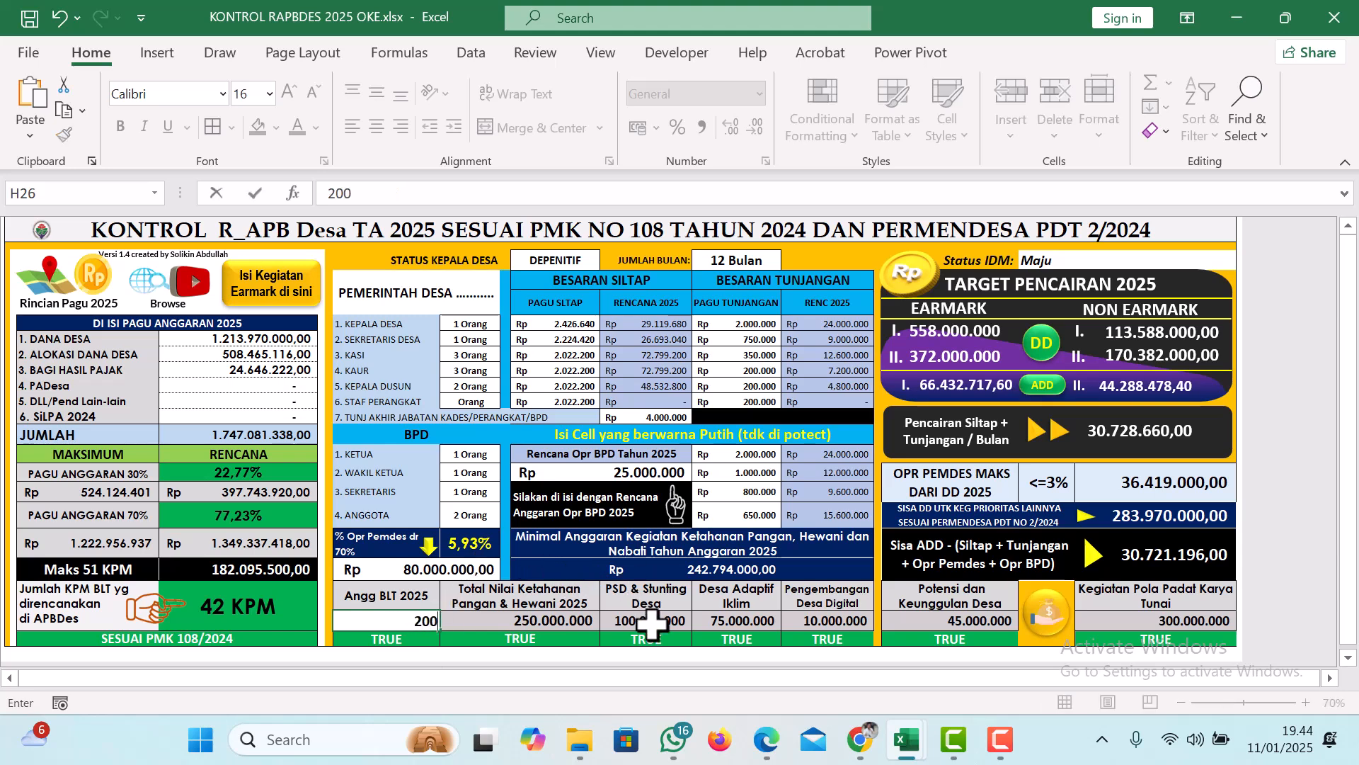
{"action": "type", "text": ".000.000"}
{"action": "key", "text": "Return"}
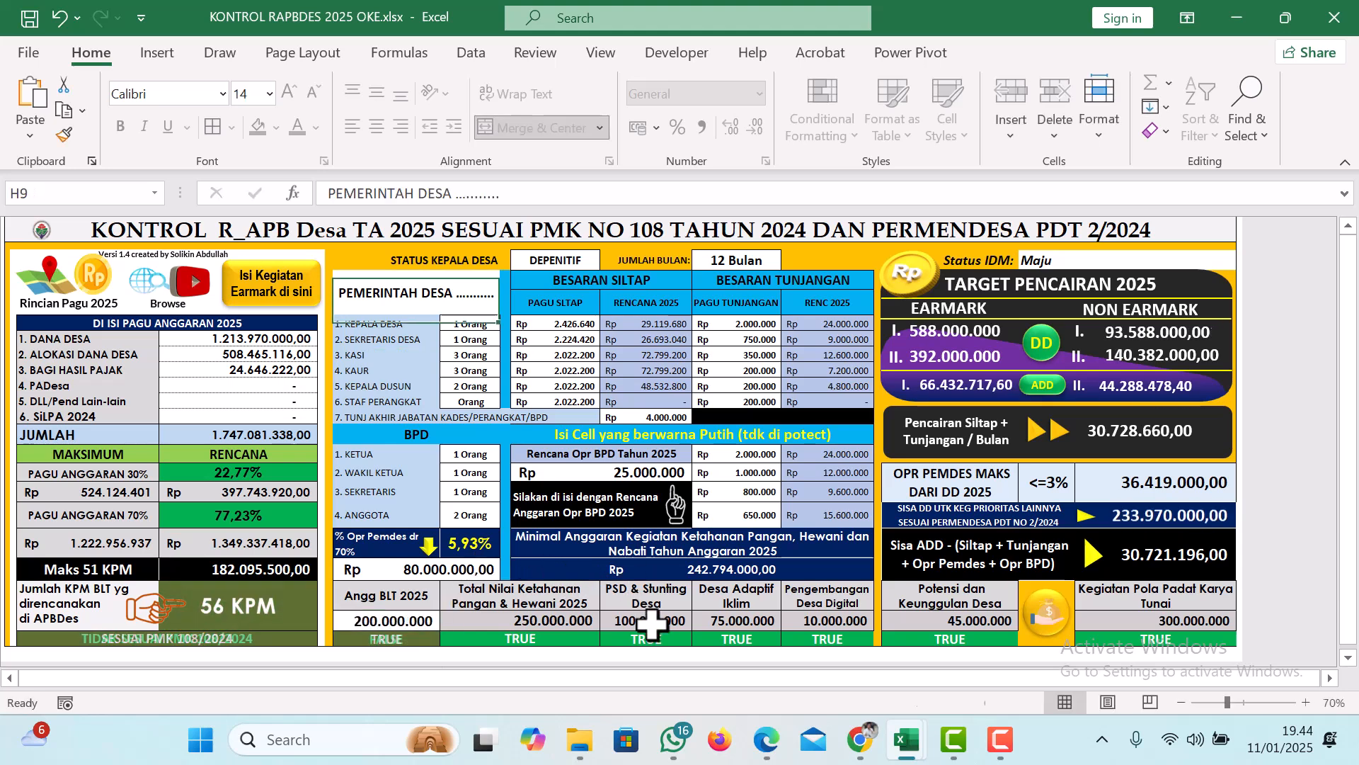
Step: Set the 2025 BLT budget to 180.000.000
{"action": "left_click", "coordinate": [386, 622]}
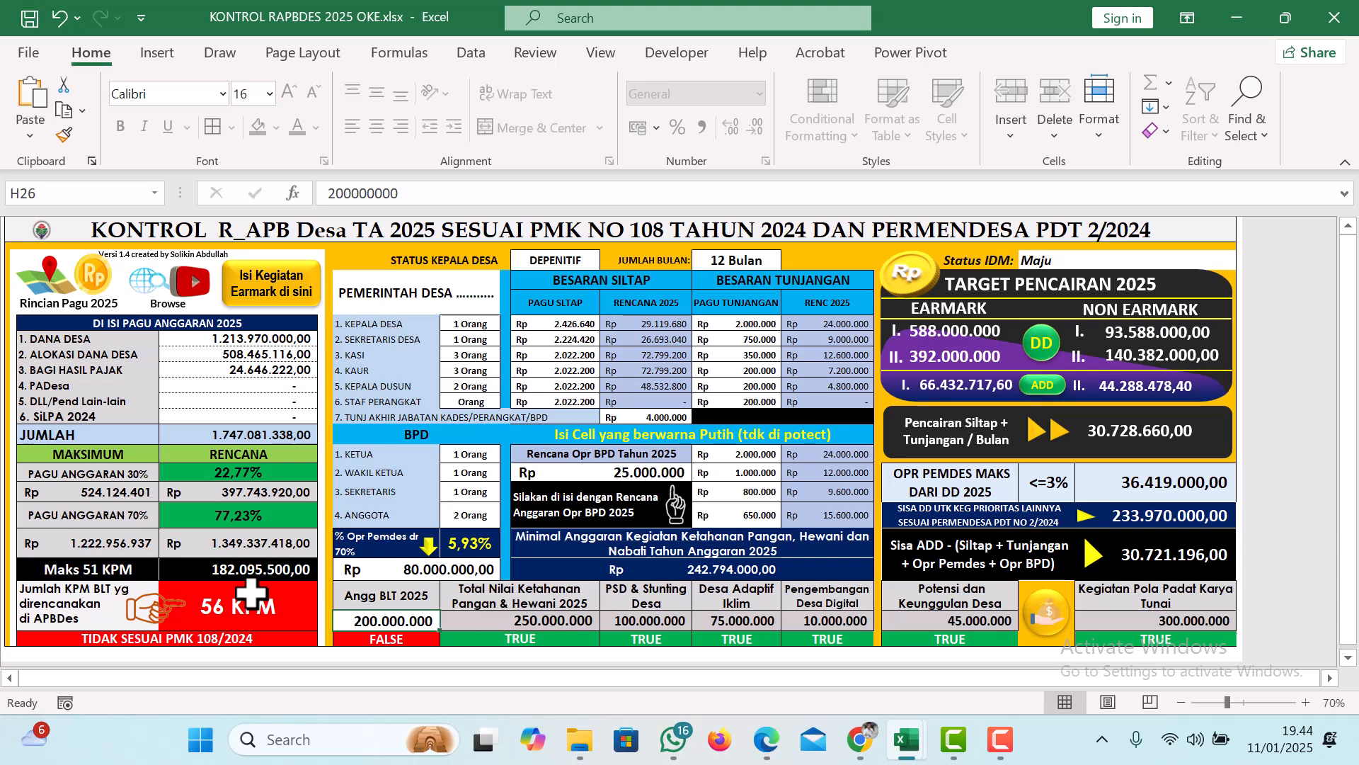
{"action": "type", "text": "18"}
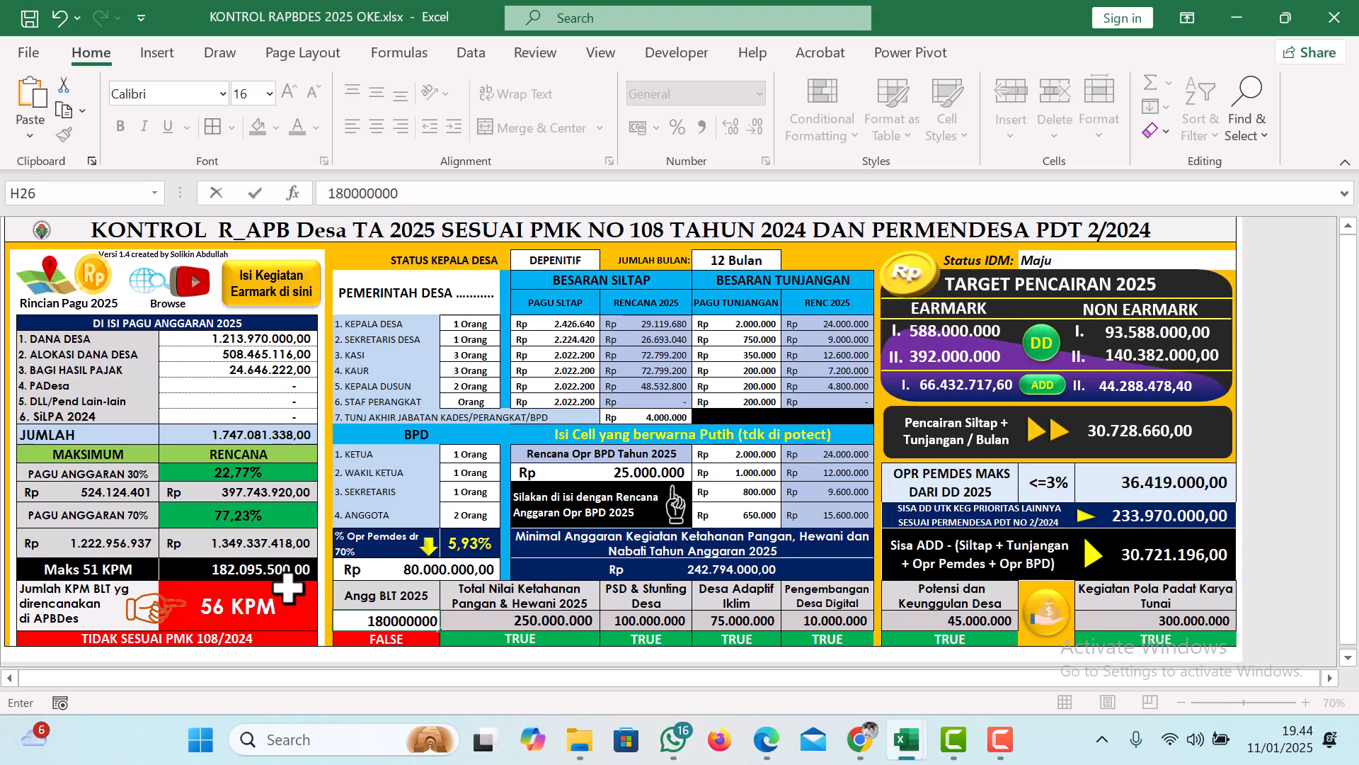
{"action": "type", "text": "0.000.000"}
{"action": "key", "text": "Return"}
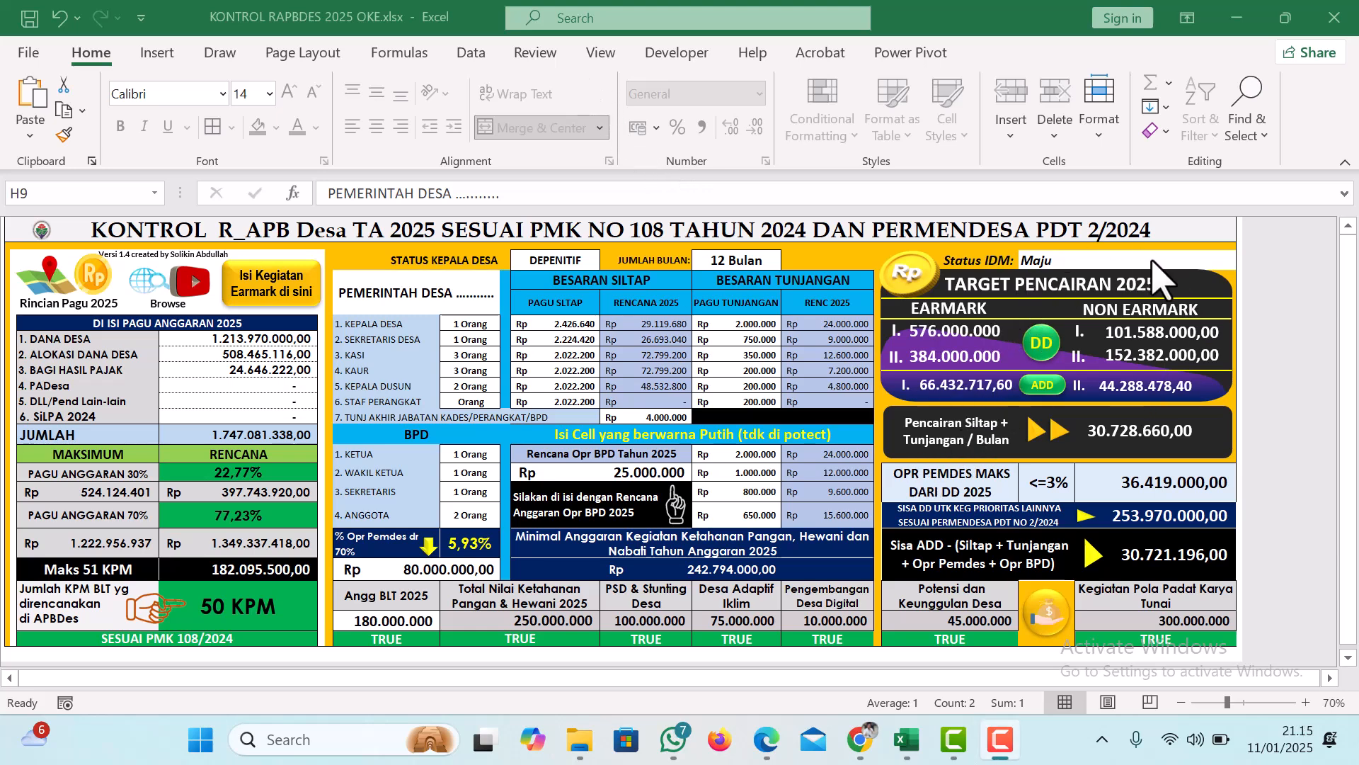
Step: Switch the Status IDM through Mandiri, Maju and Sangat Tertinggal, ending on Mandiri
{"action": "left_click", "coordinate": [1179, 261]}
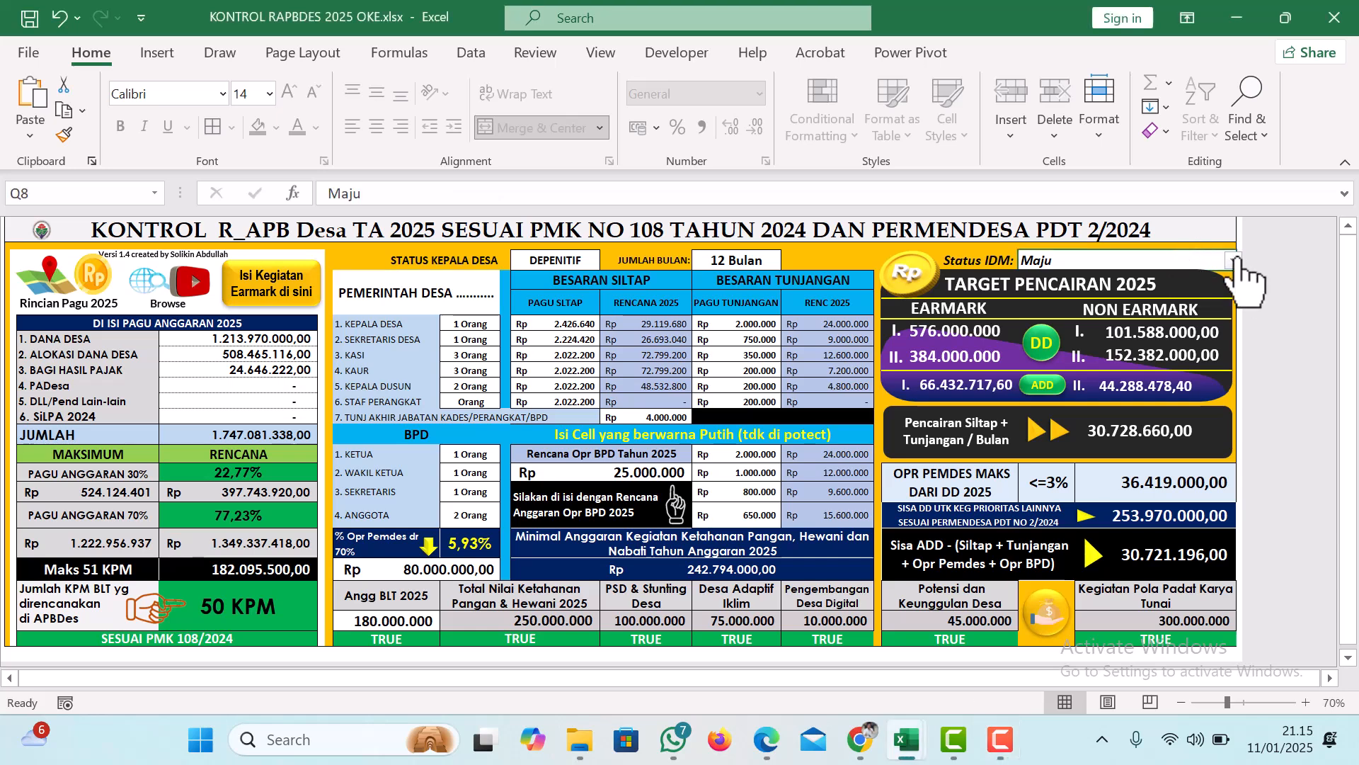
{"action": "left_click", "coordinate": [1232, 261]}
{"action": "left_click", "coordinate": [1154, 276]}
{"action": "left_click", "coordinate": [1232, 261]}
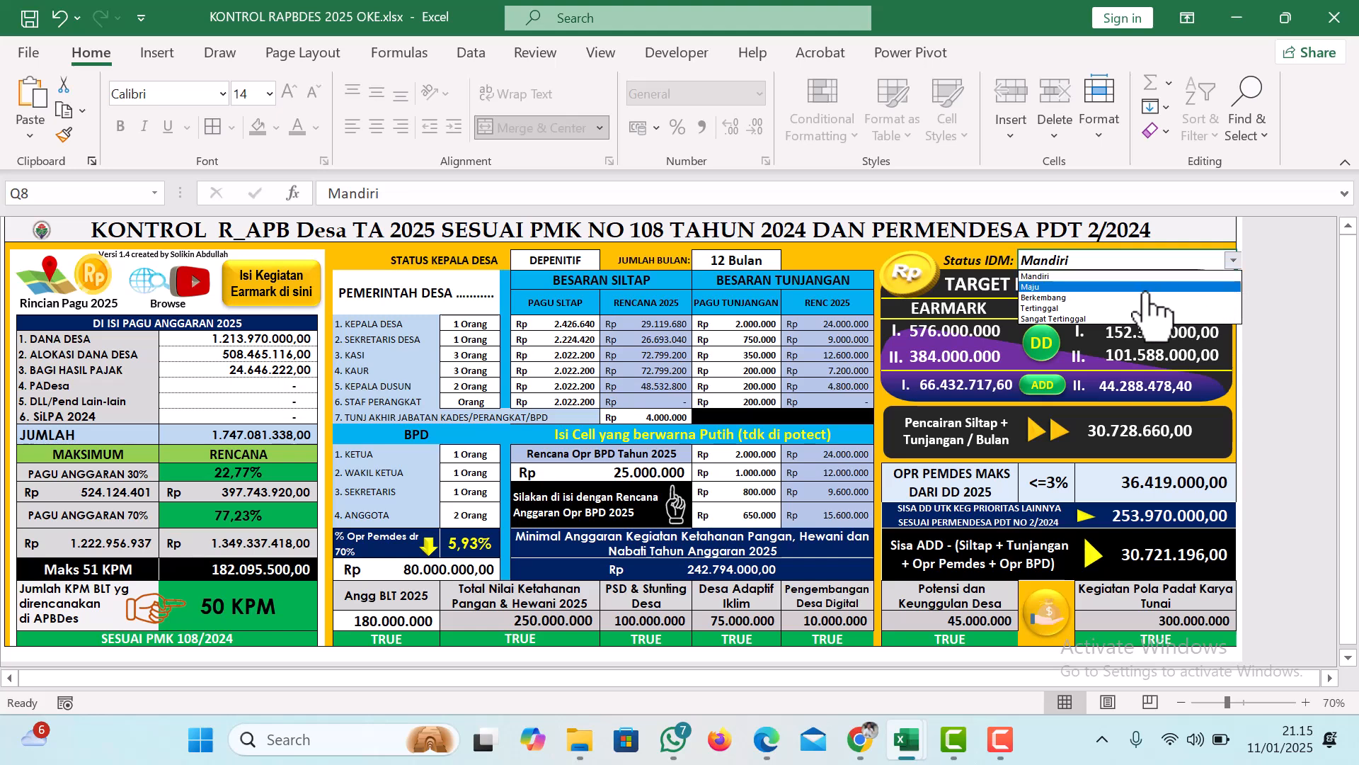
{"action": "left_click", "coordinate": [1145, 290]}
{"action": "left_click", "coordinate": [1232, 262]}
{"action": "left_click", "coordinate": [1145, 319]}
{"action": "left_click", "coordinate": [1233, 261]}
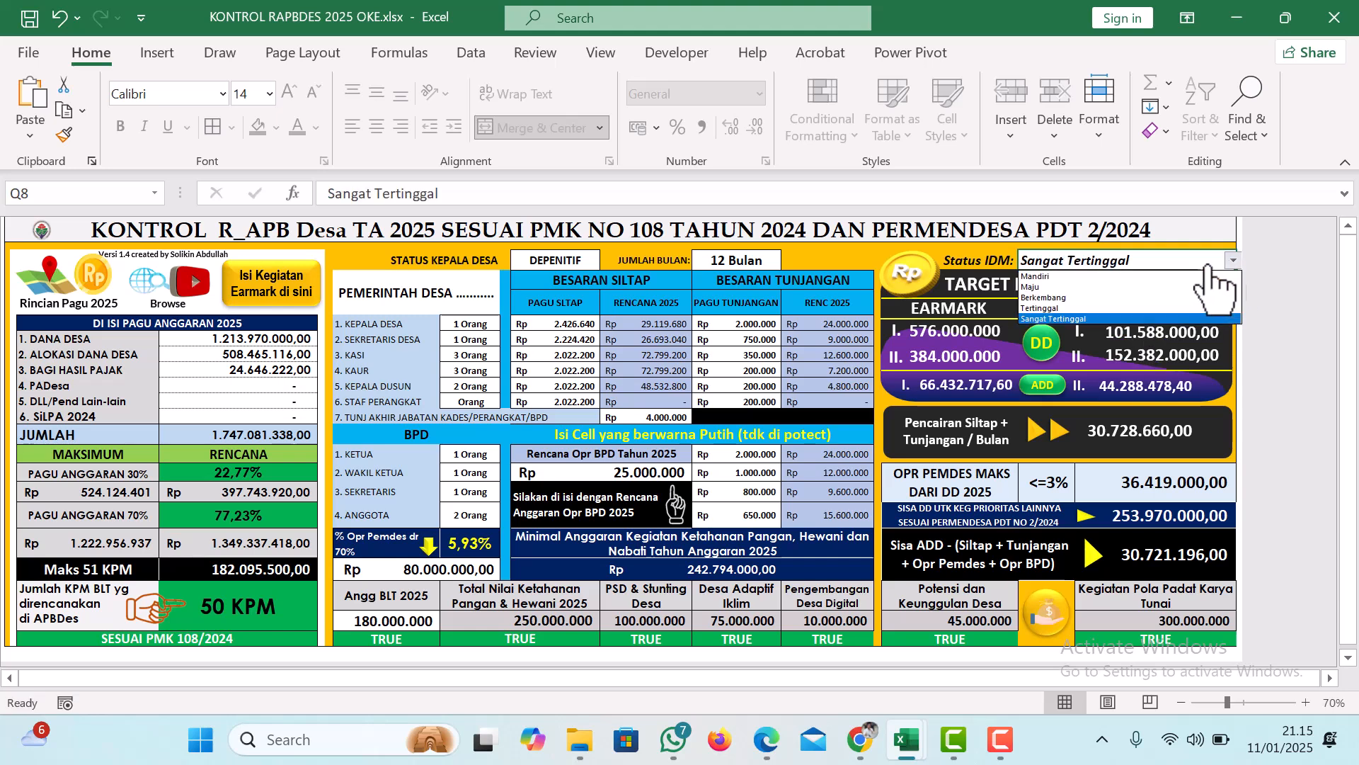
{"action": "left_click", "coordinate": [1129, 276]}
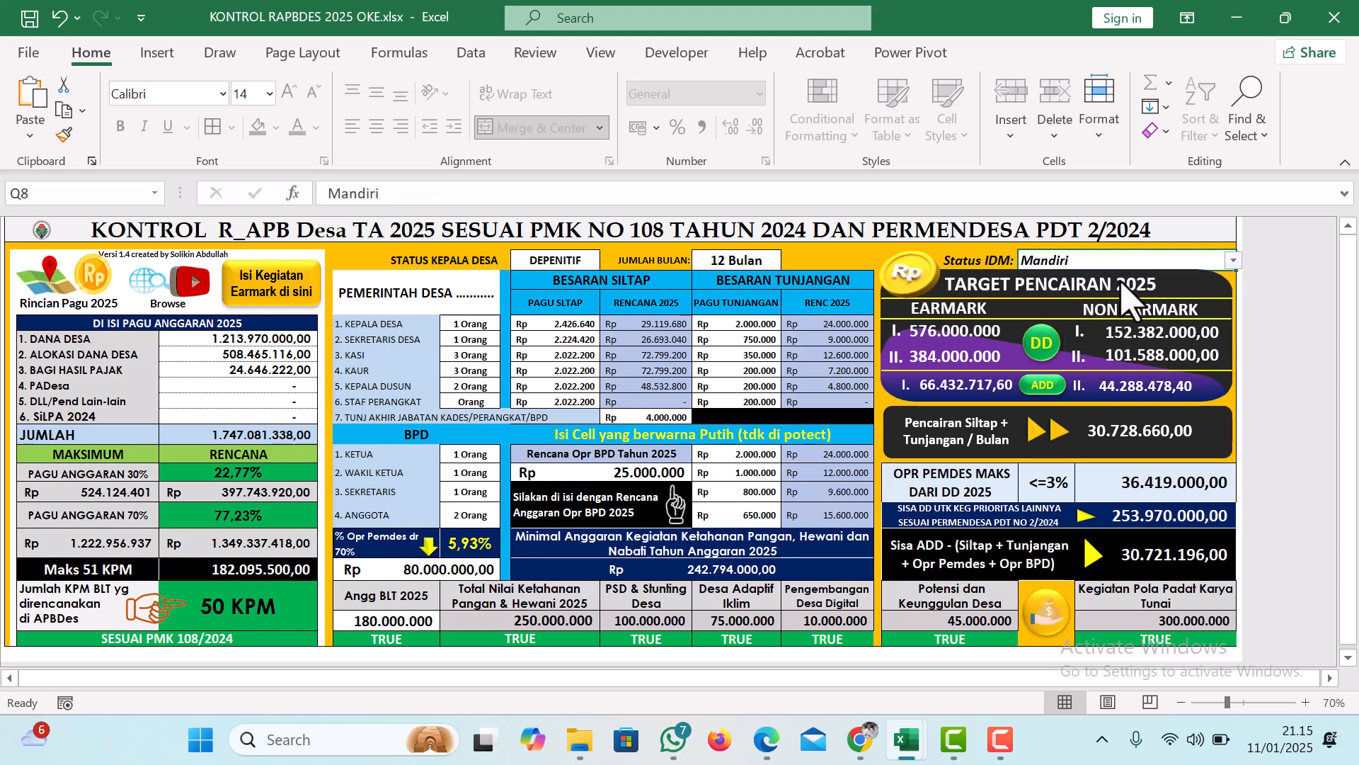